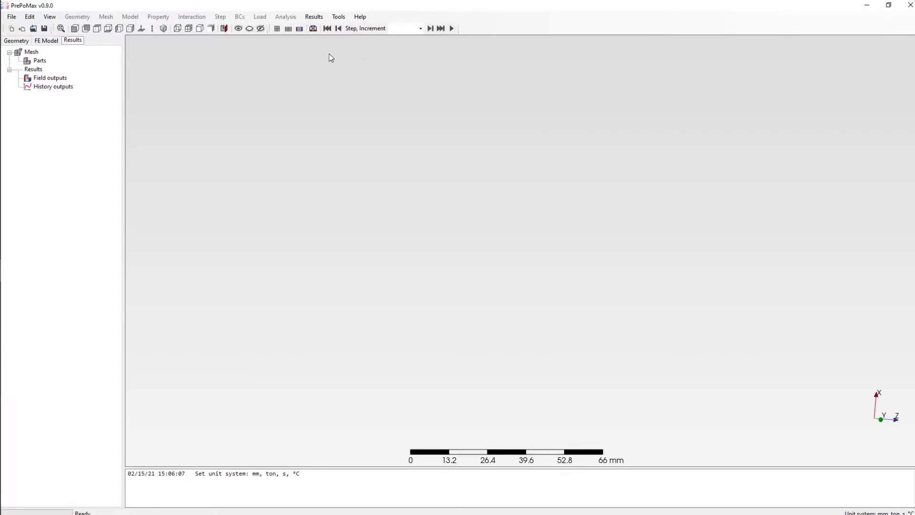
Discard the current model and start a new one in mm, ton, s, °C units
click(12, 17)
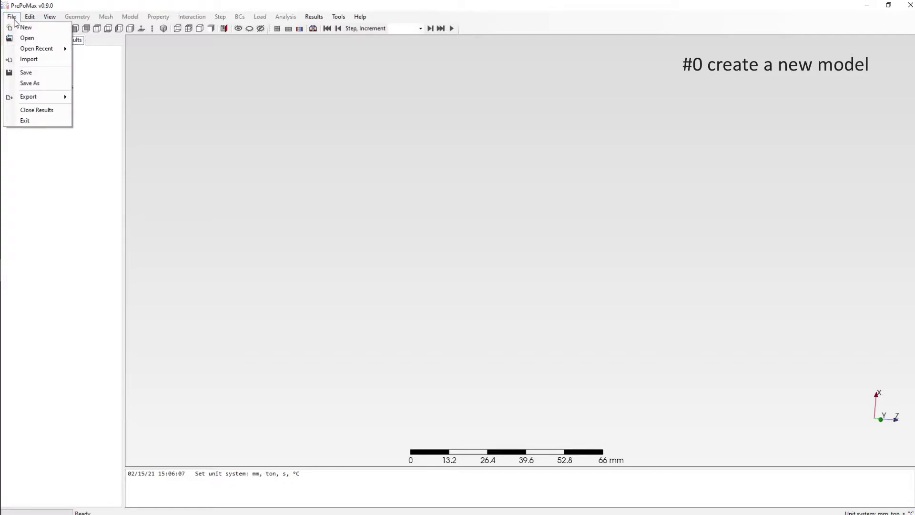
click(25, 27)
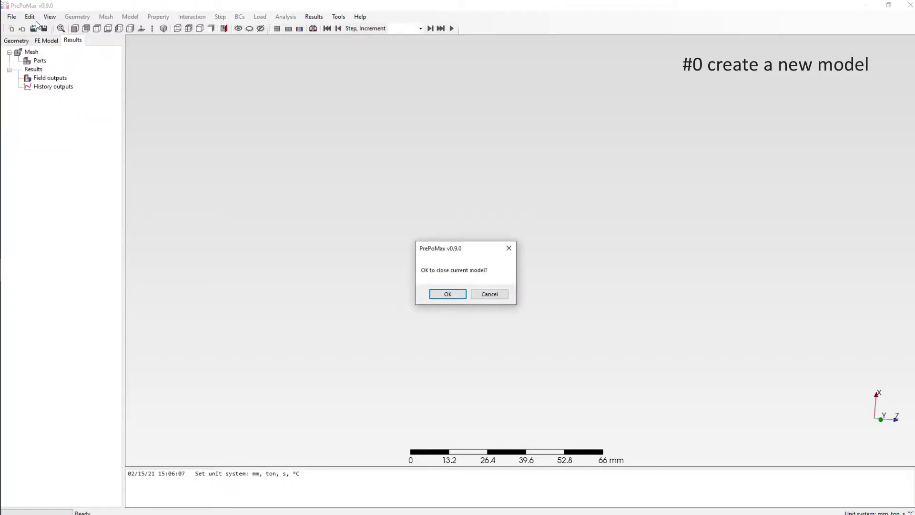
click(448, 294)
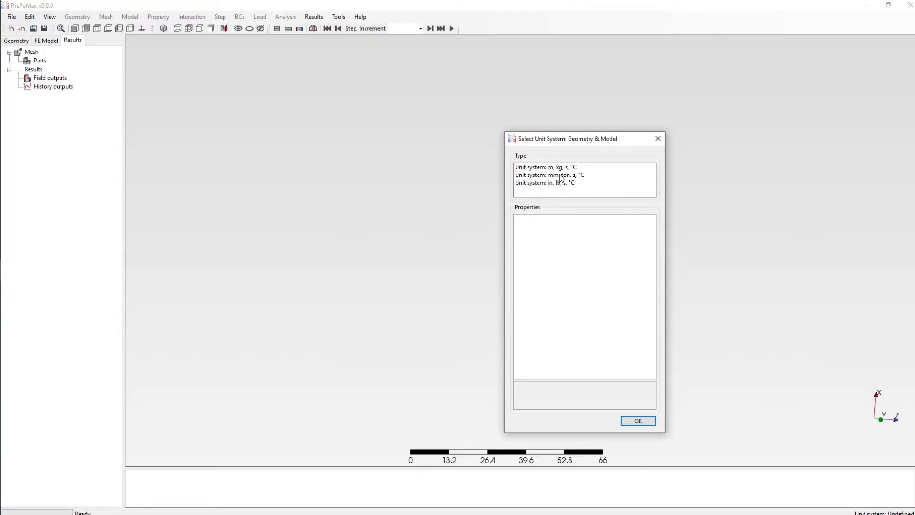
click(561, 176)
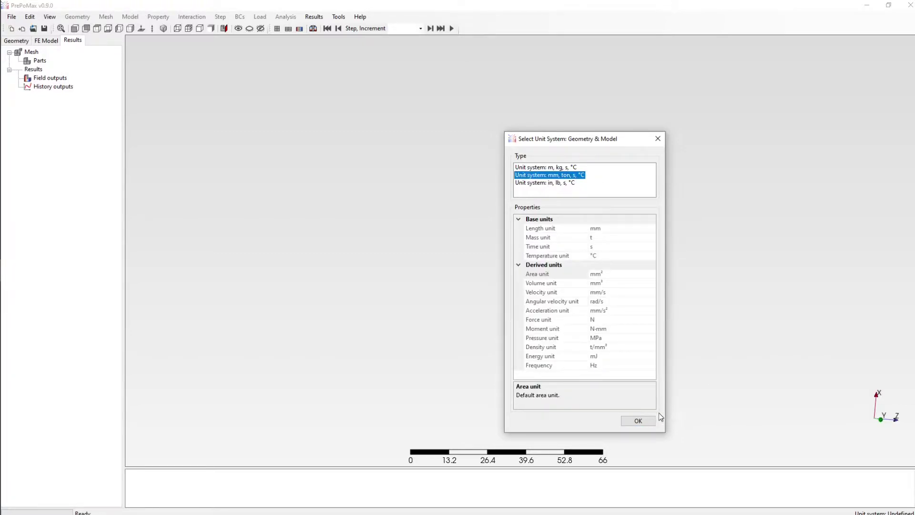
click(639, 424)
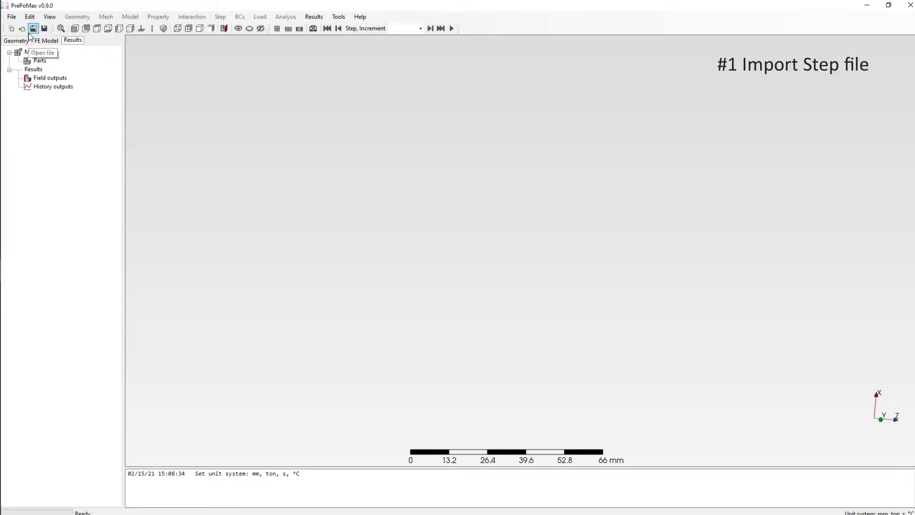
Import the cantilever.stp geometry file from the Calculix_balken folder
click(12, 17)
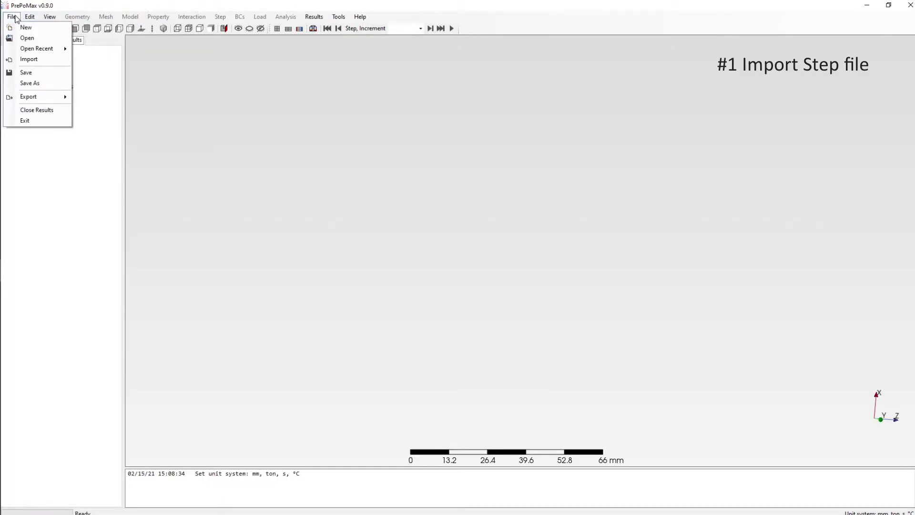
click(31, 60)
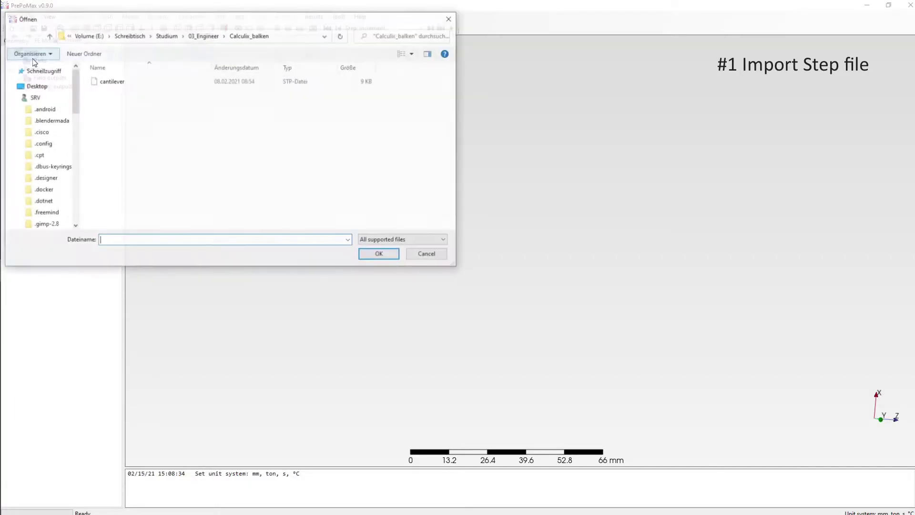
click(114, 82)
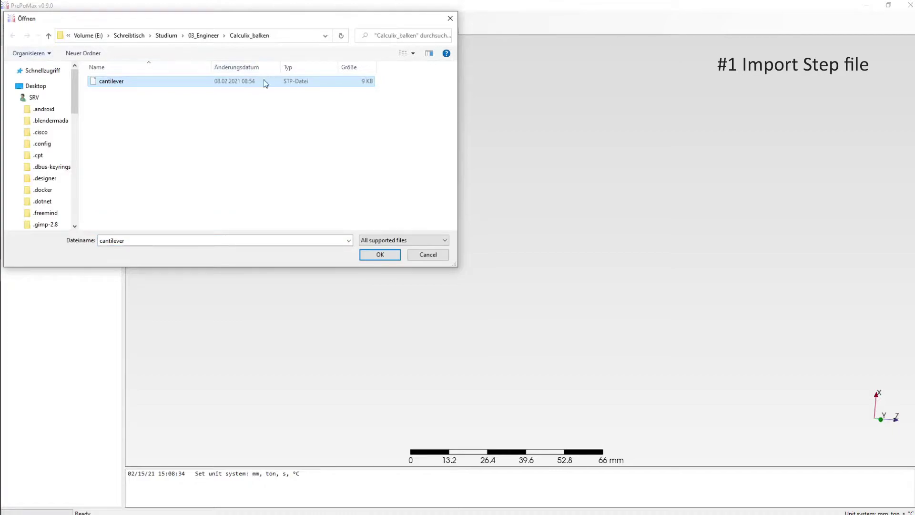
click(379, 255)
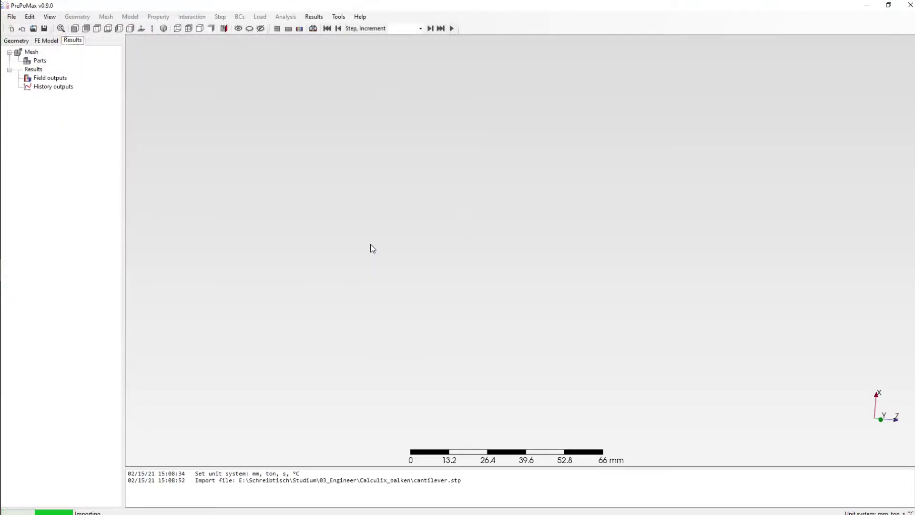
middle_drag(373, 248, 421, 315)
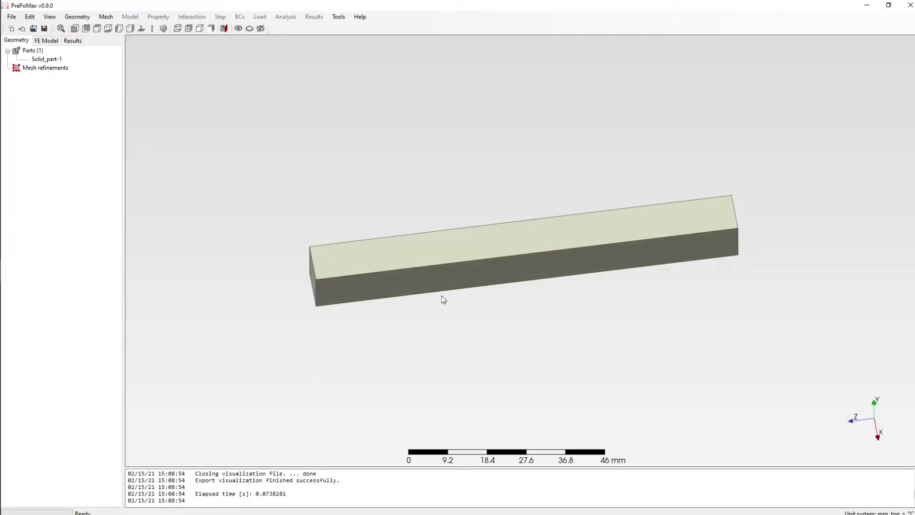
middle_drag(522, 321, 305, 334)
middle_drag(538, 300, 545, 350)
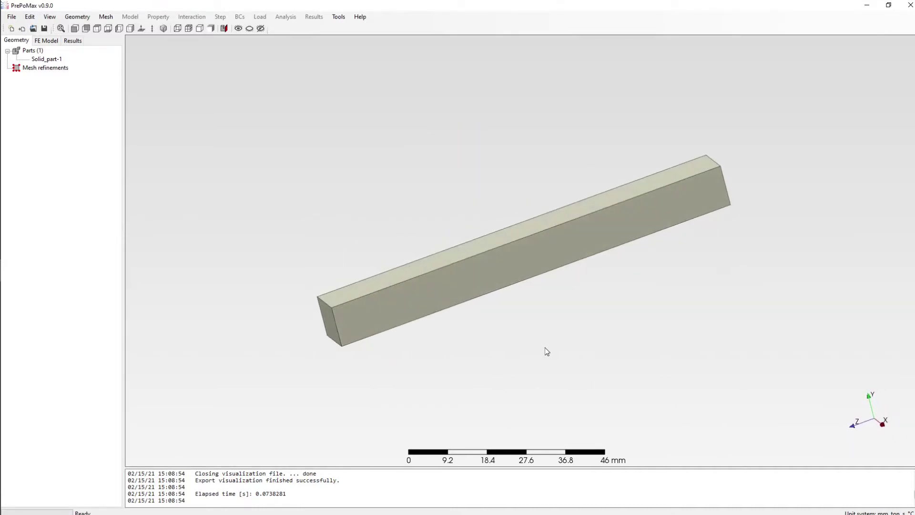
middle_drag(354, 293, 436, 204)
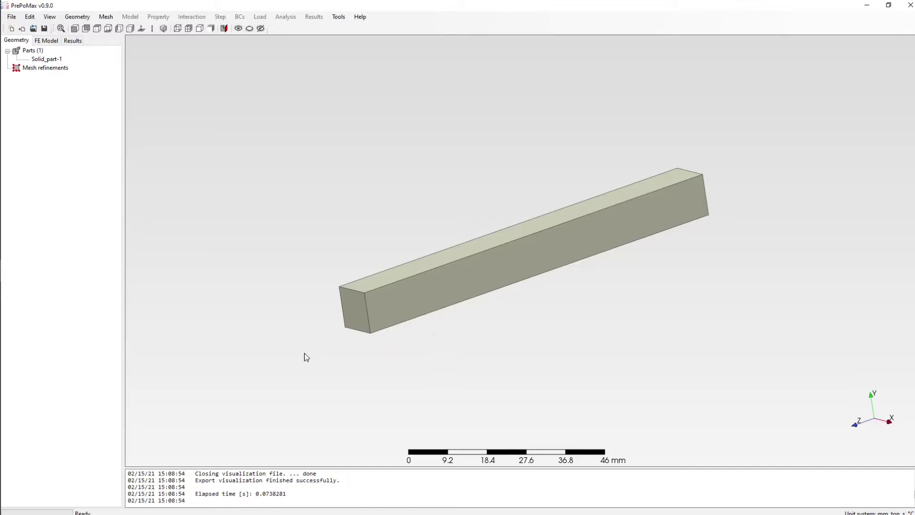
middle_drag(306, 357, 309, 355)
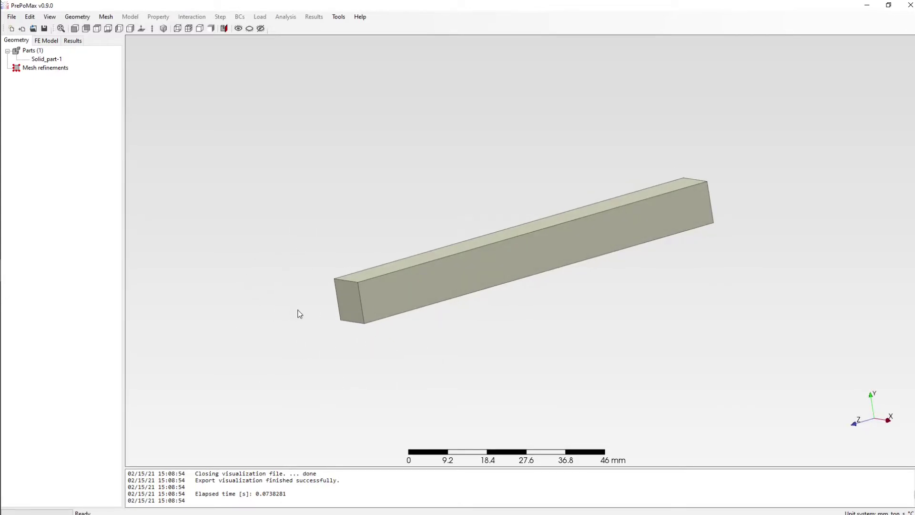
middle_drag(520, 321, 543, 348)
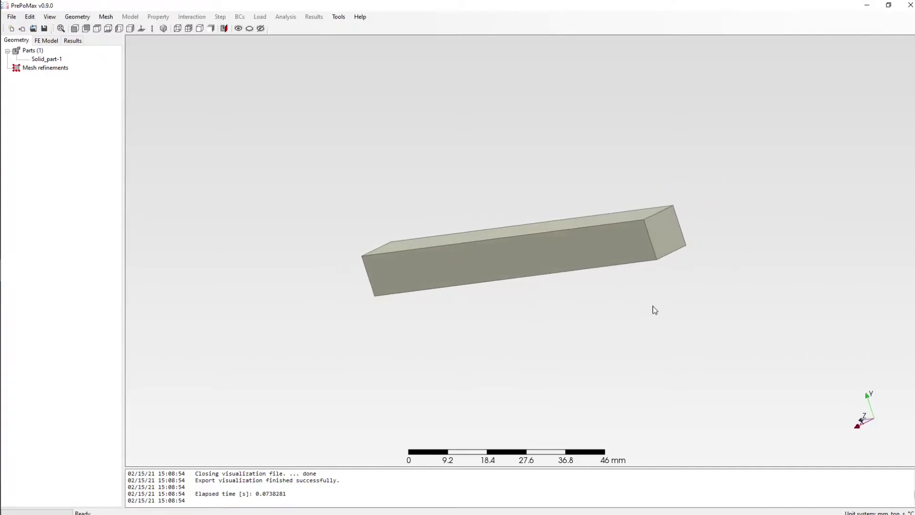
middle_drag(630, 327, 714, 292)
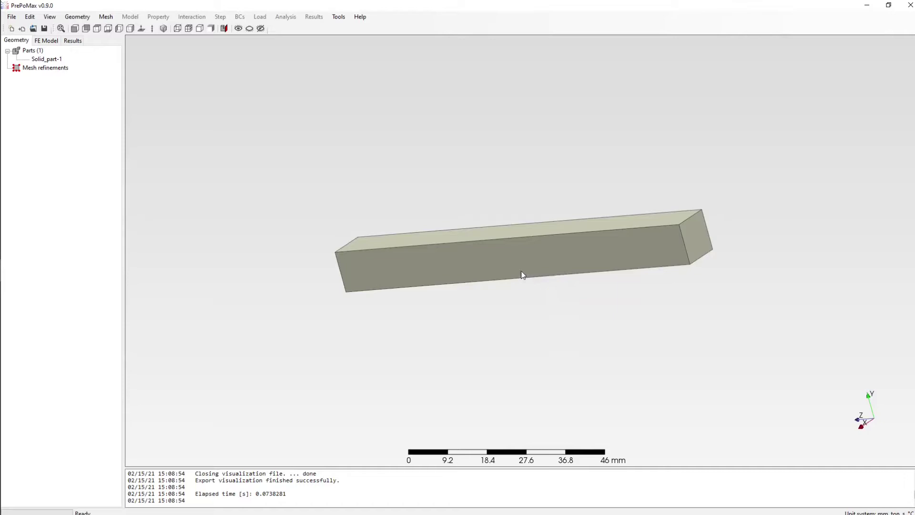
middle_drag(525, 272, 586, 254)
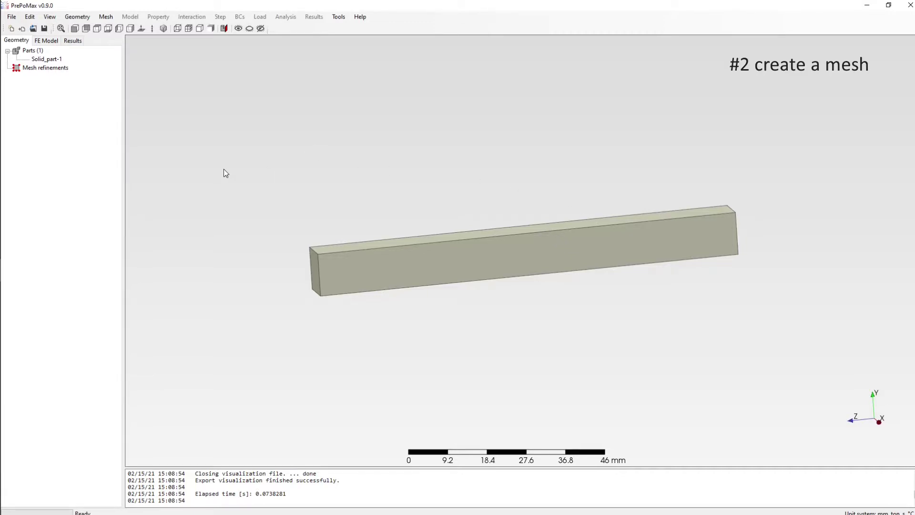
Rename the beam part Solid_part-1 to a custom name in Edit Part
click(44, 59)
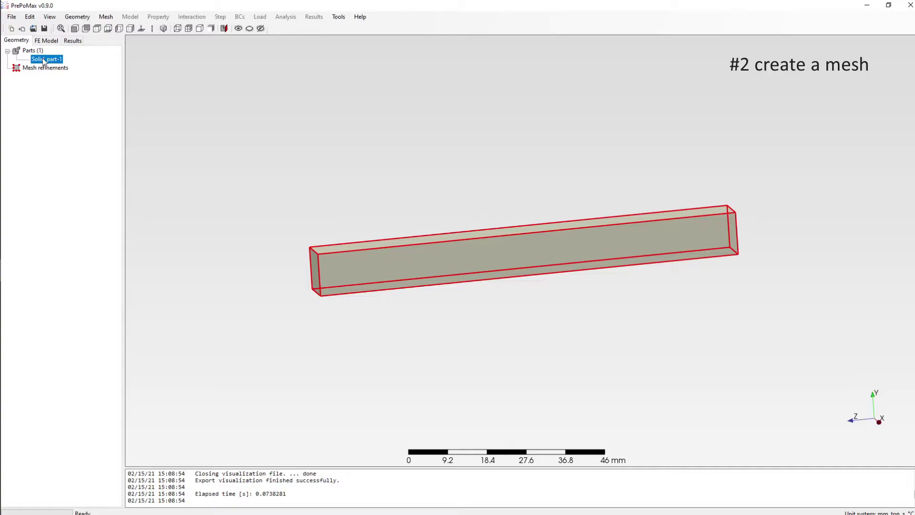
double_click(43, 59)
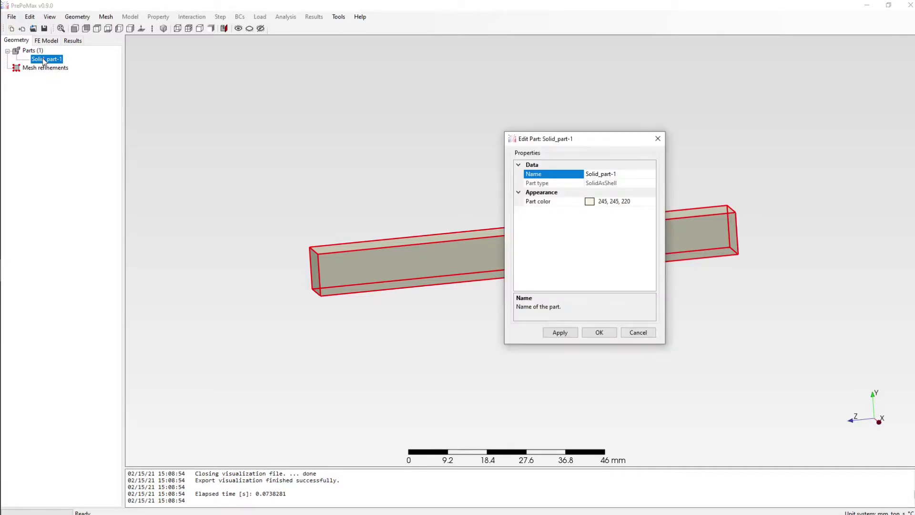
drag(592, 140, 456, 127)
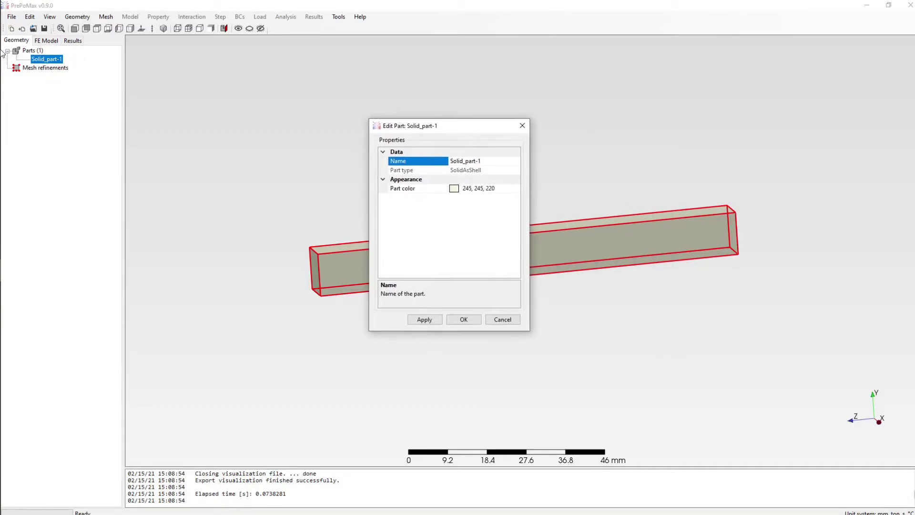
click(476, 161)
text(peter)
click(476, 321)
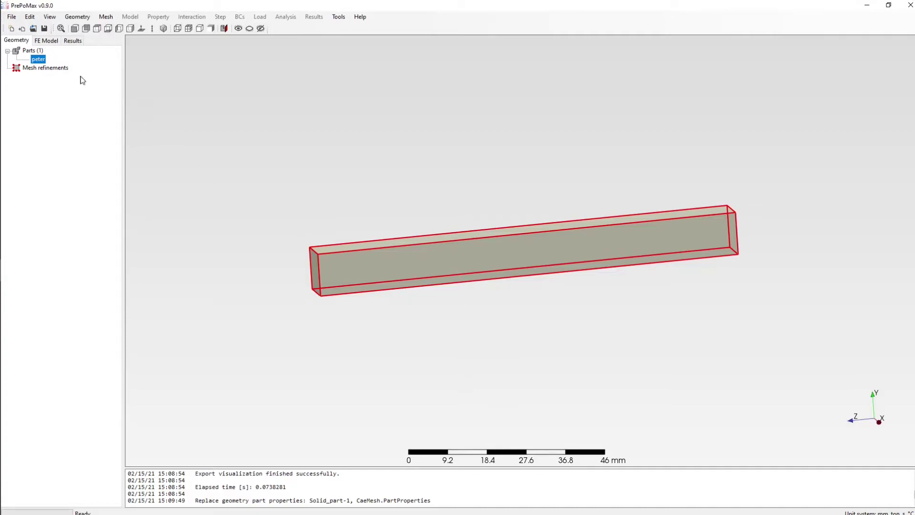
Accept 5 mm maximum element size and generate the 1100-element second-order tetrahedral mesh
right_click(44, 59)
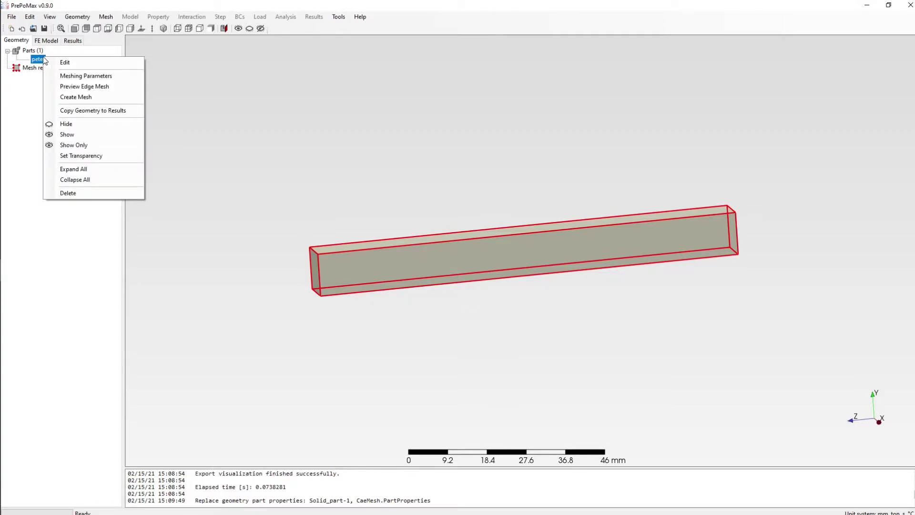
click(36, 60)
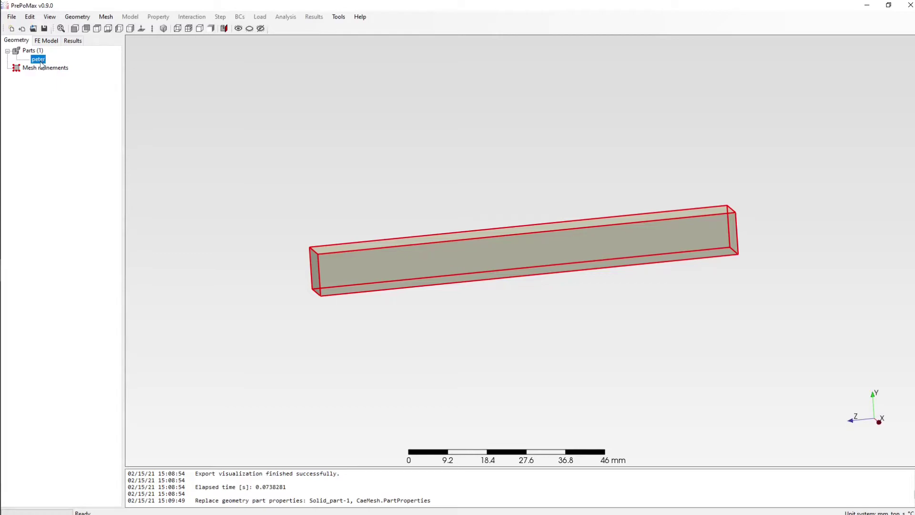
right_click(42, 66)
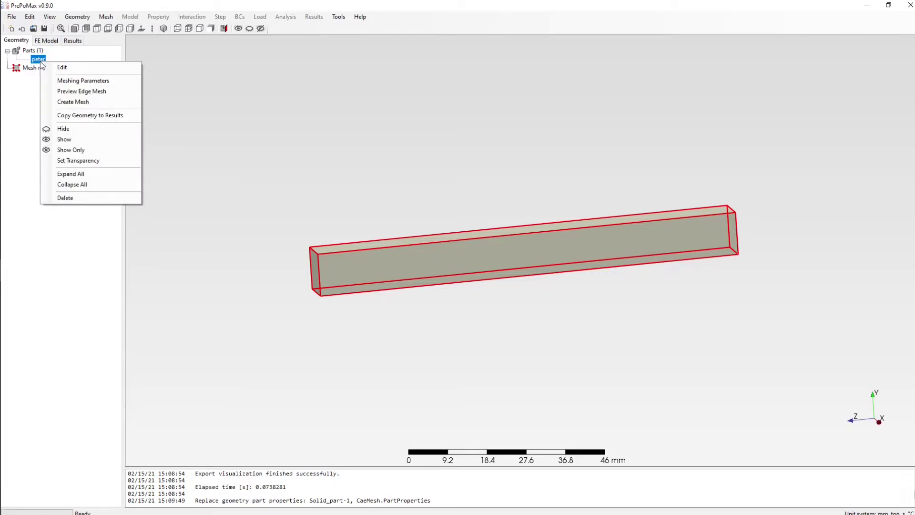
click(107, 82)
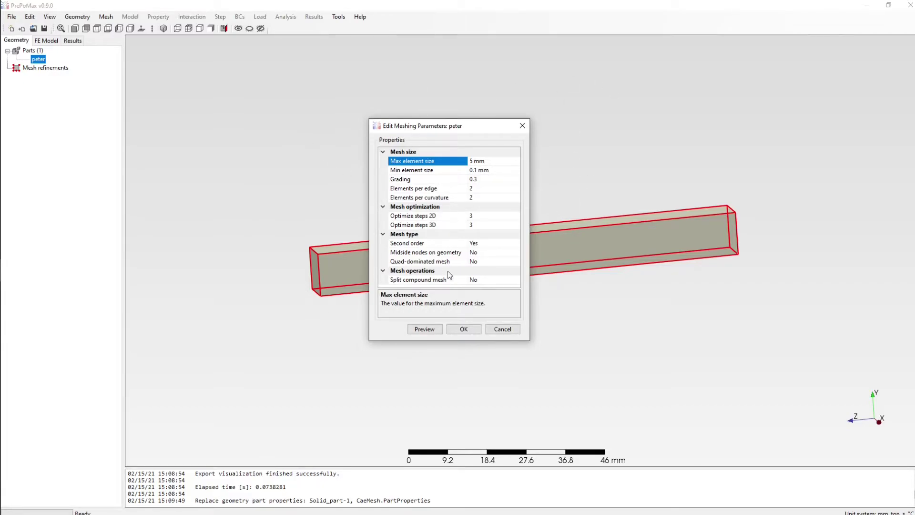
click(469, 329)
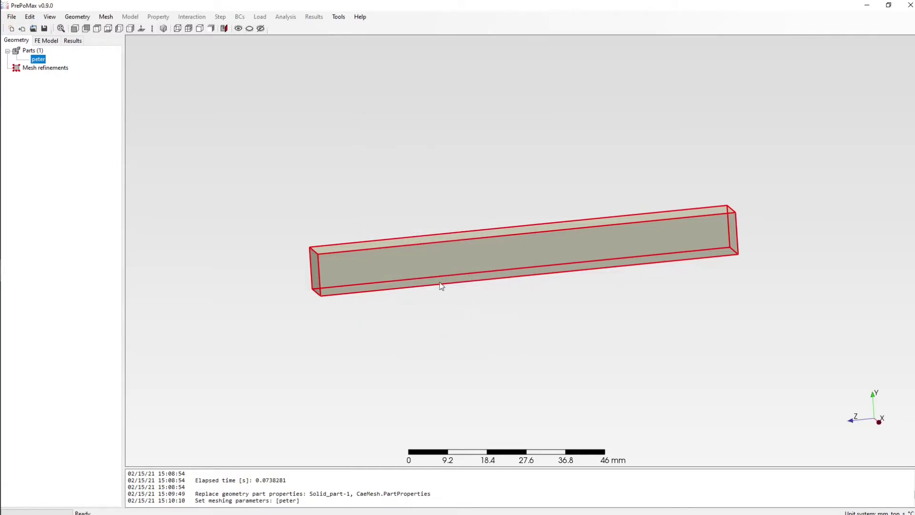
right_click(34, 61)
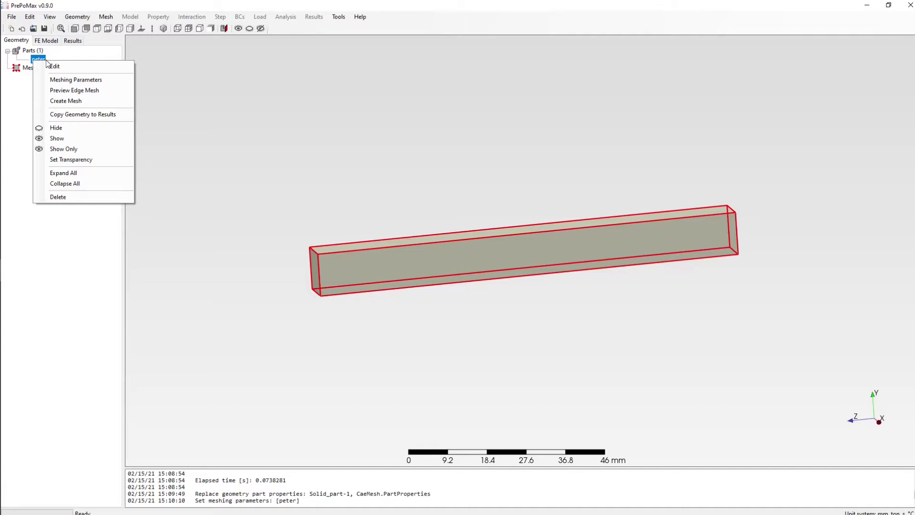
click(87, 101)
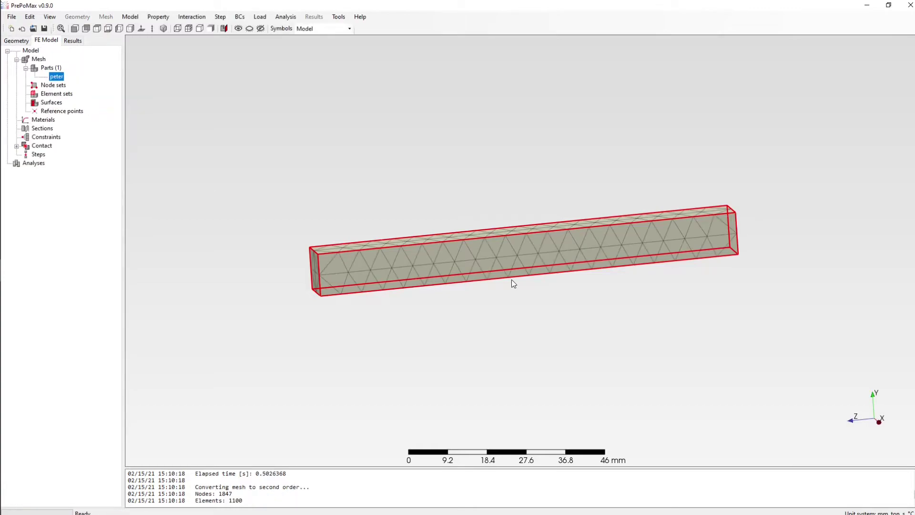
Switch to the FE Model view and orbit the meshed beam to see its top and both ends
drag(512, 282, 414, 160)
click(414, 160)
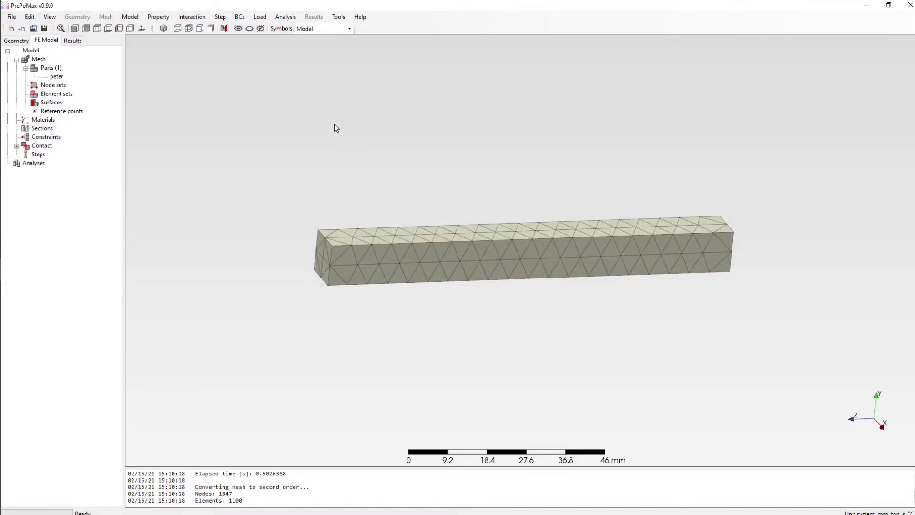
click(16, 41)
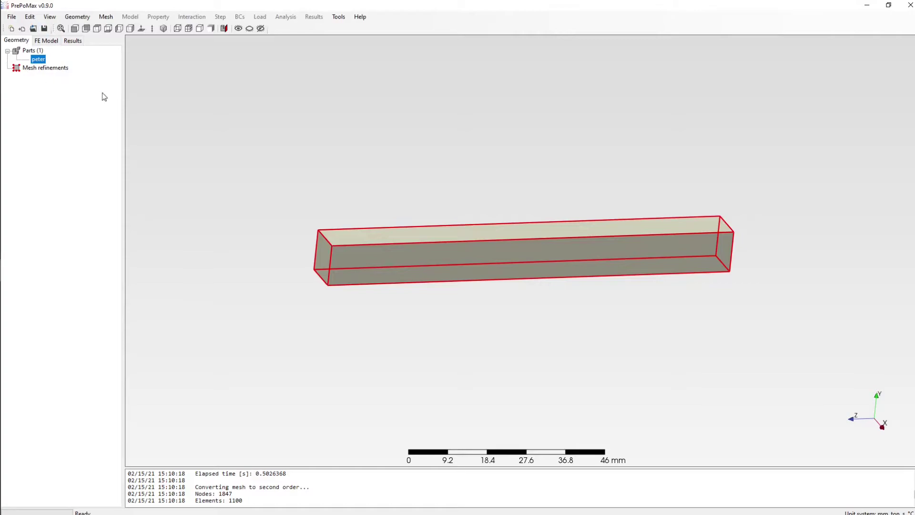
click(52, 40)
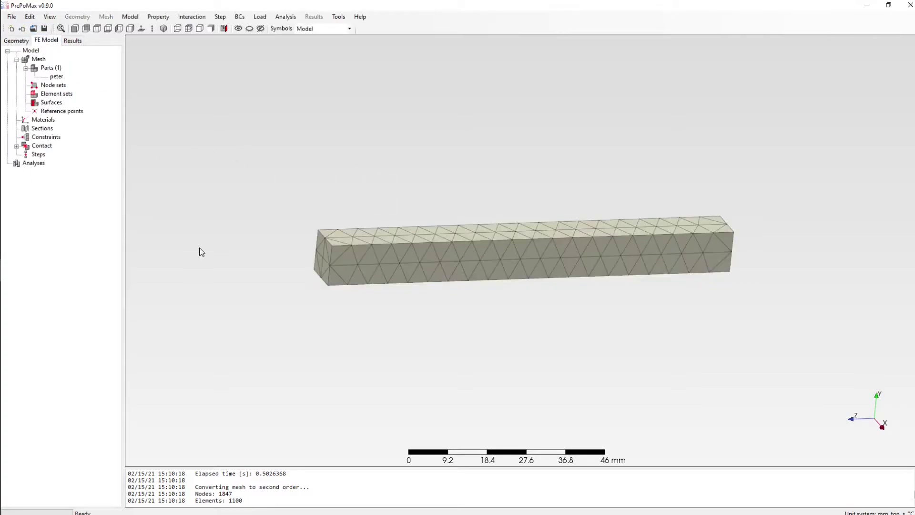
middle_drag(556, 285, 432, 210)
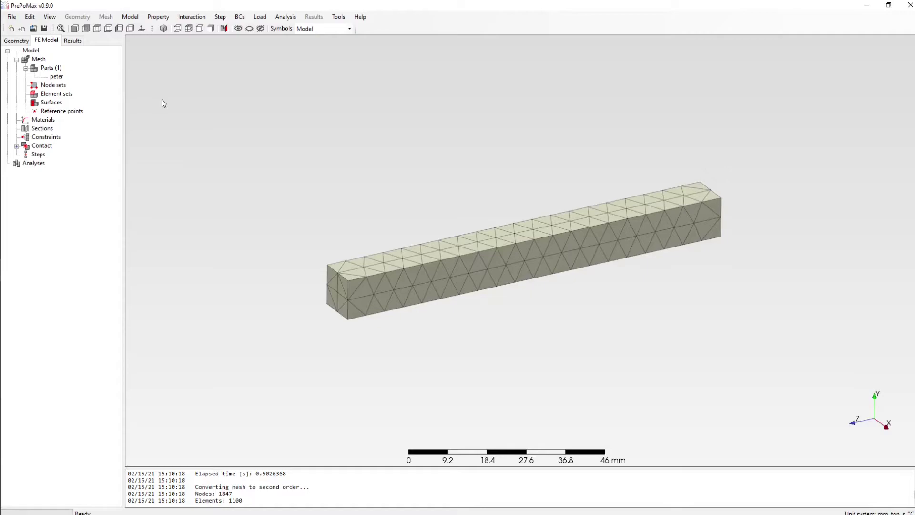
middle_drag(401, 187, 396, 164)
middle_drag(639, 205, 601, 210)
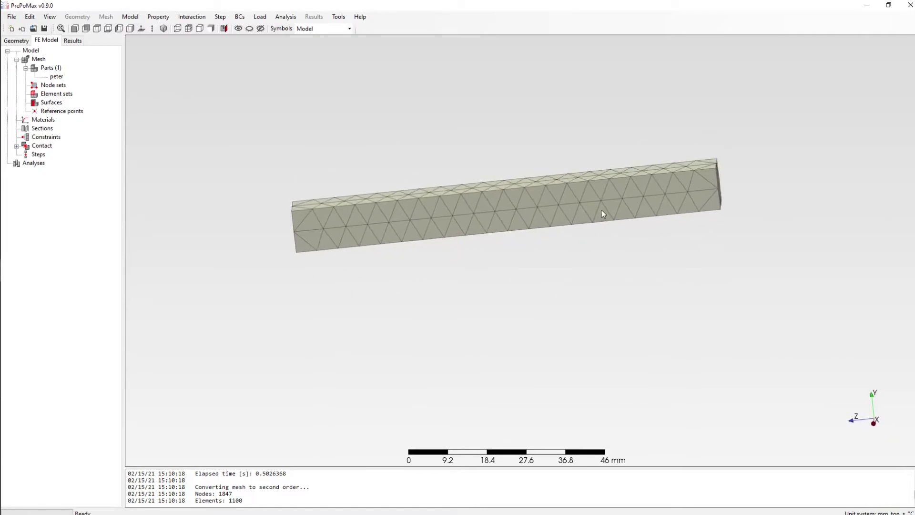
middle_drag(311, 268, 606, 234)
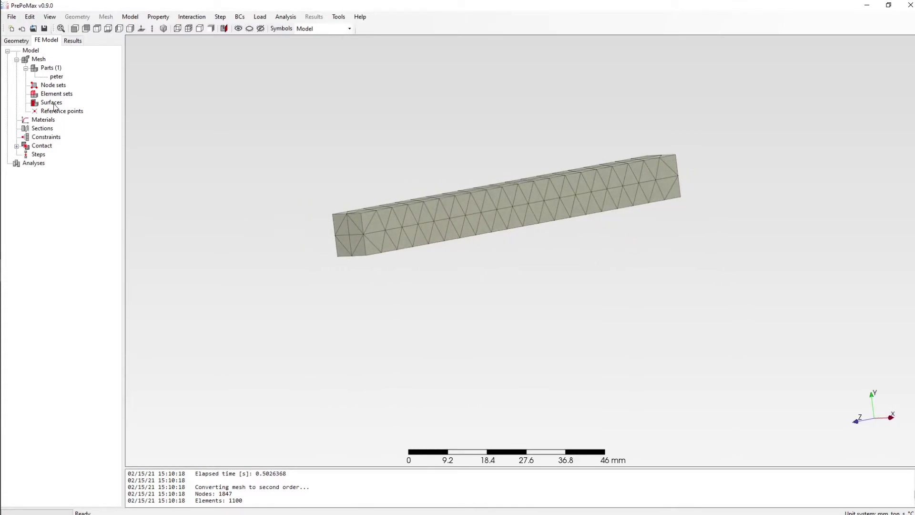
Create node set 'support' from the 25 nodes on the beam's end face
double_click(54, 86)
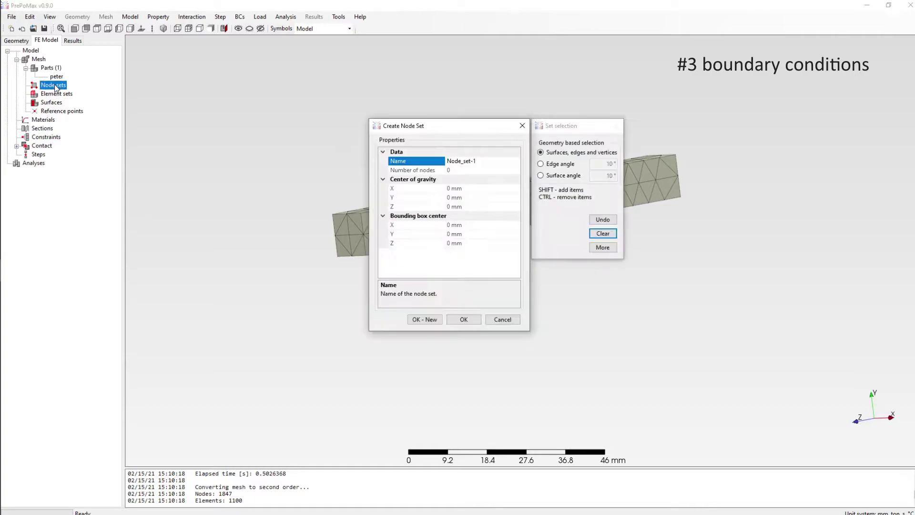
click(354, 234)
middle_drag(321, 292, 153, 286)
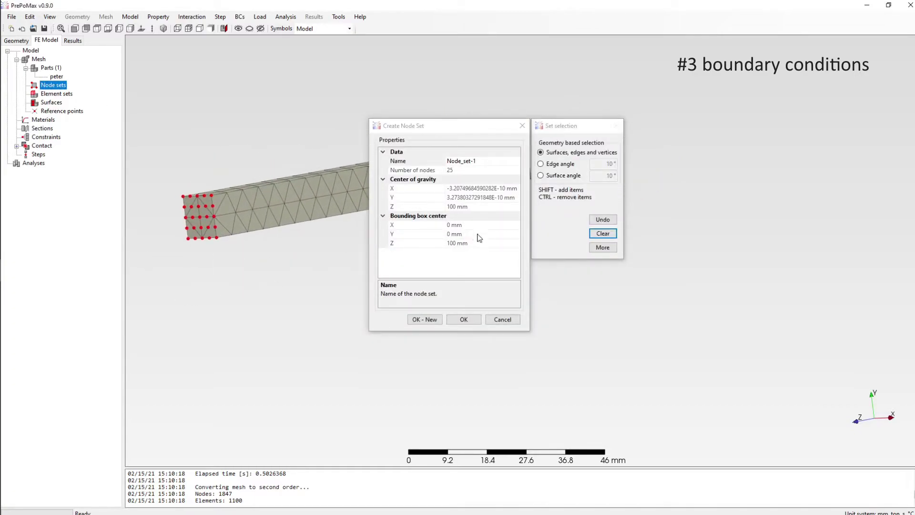
click(474, 161)
key(ctrl+a)
text(supp)
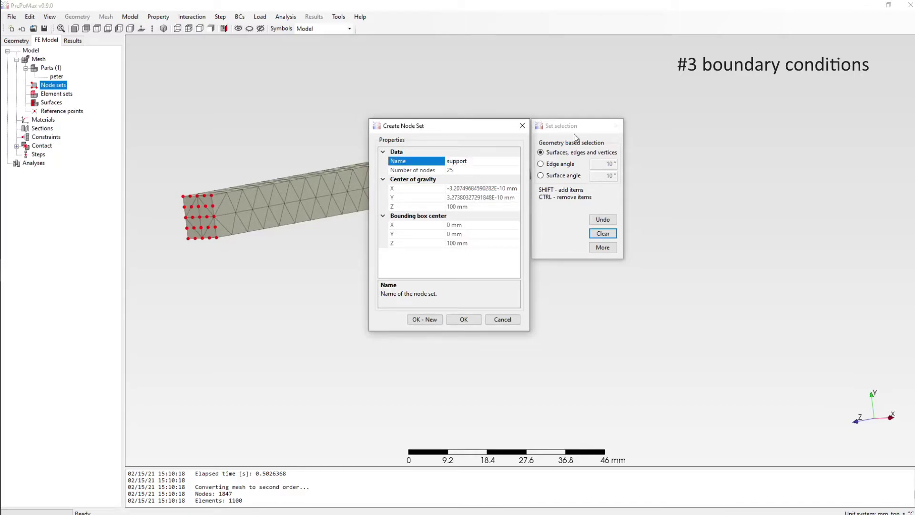
click(470, 320)
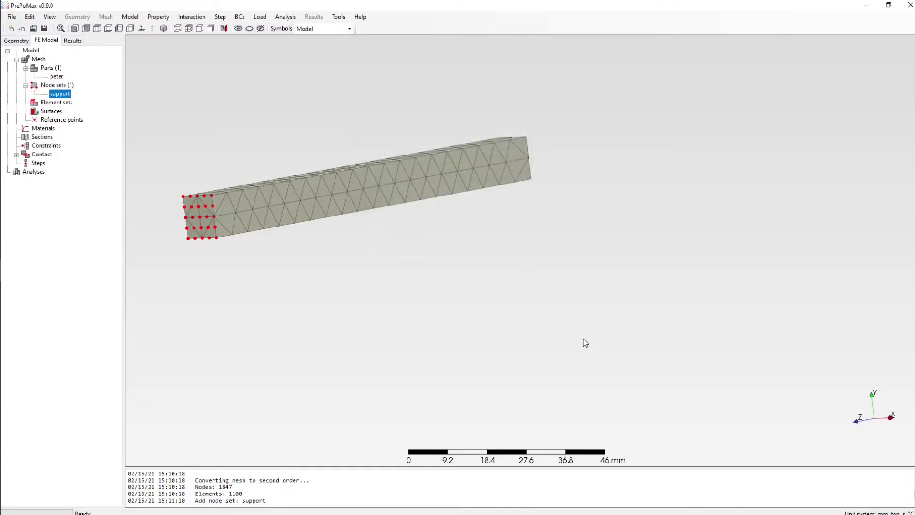
drag(585, 342, 429, 369)
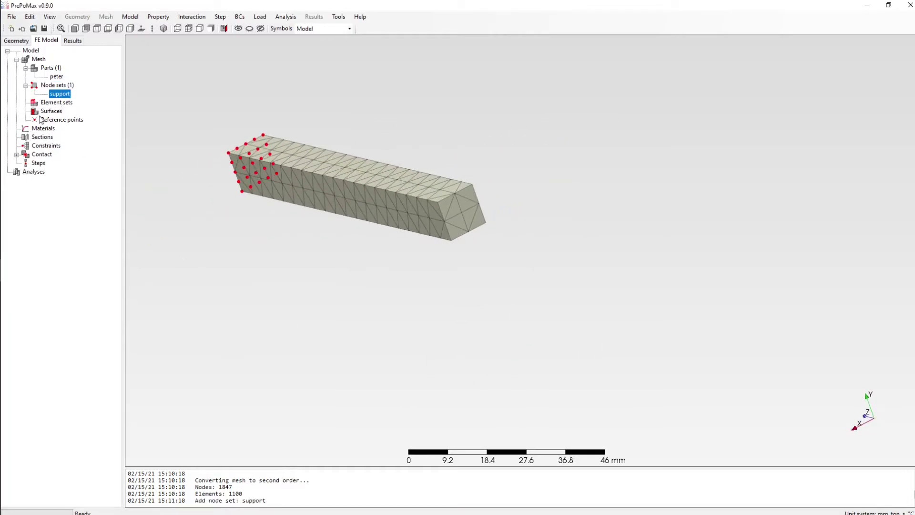
Create surface 'load' on the beam's far end face only
double_click(48, 112)
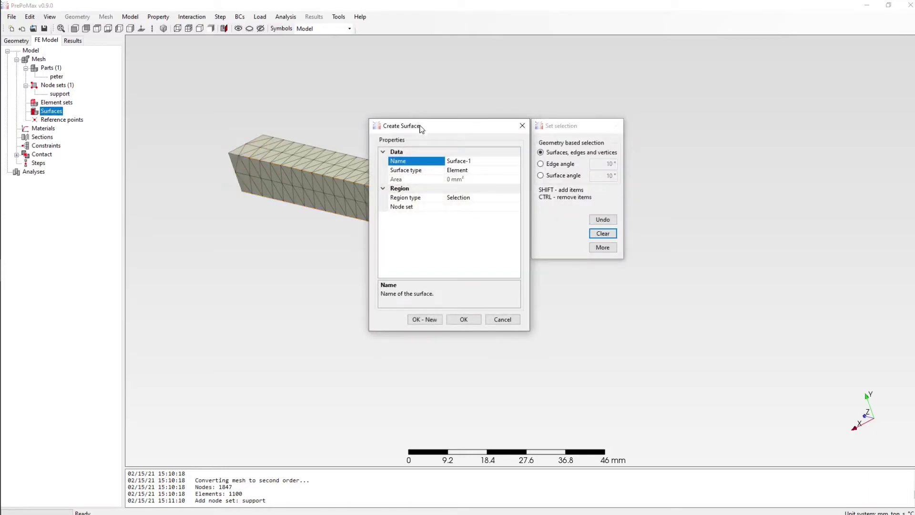
click(467, 212)
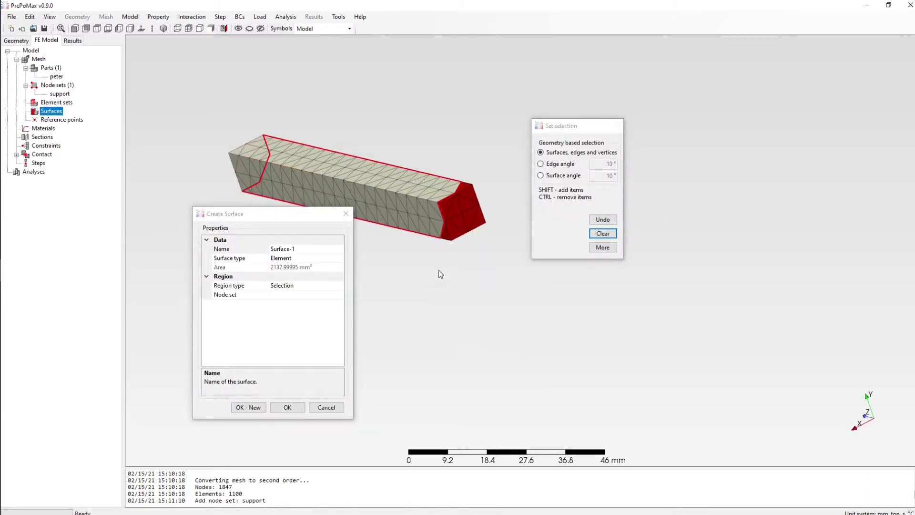
drag(437, 272, 484, 180)
click(497, 143)
middle_drag(497, 218, 335, 262)
click(267, 249)
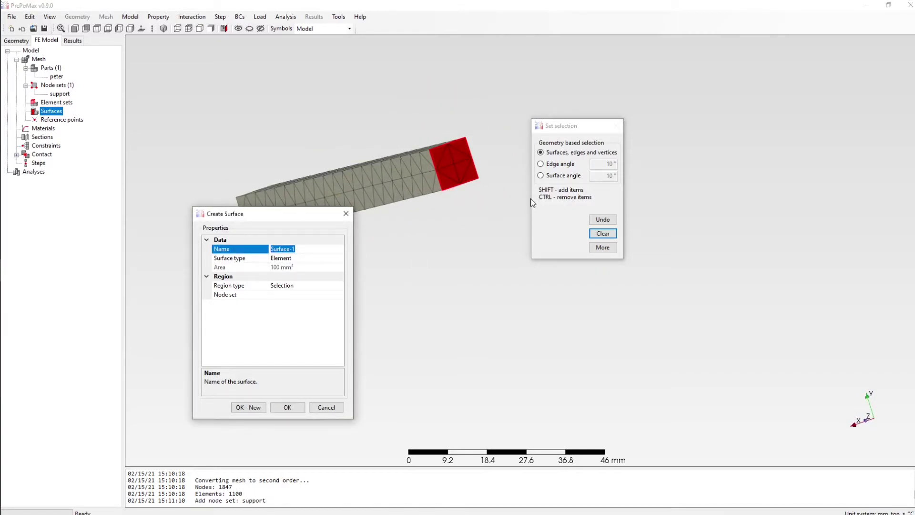
text(load)
click(288, 407)
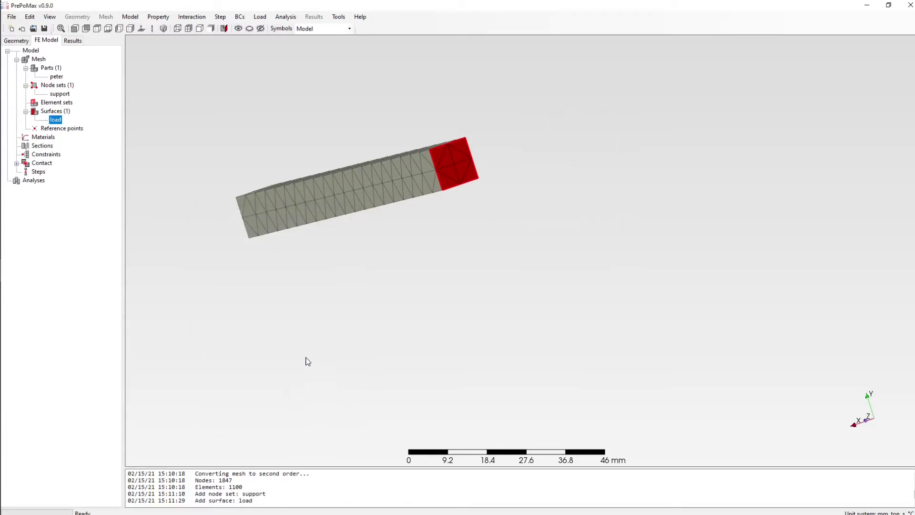
middle_drag(307, 356, 368, 333)
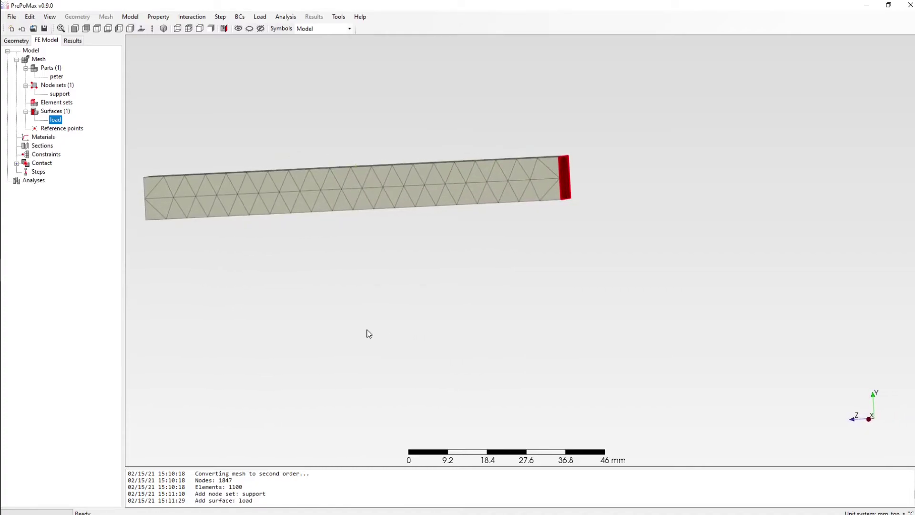
Display the support node set and load surface on the beam to check them
click(60, 93)
middle_drag(305, 362, 286, 372)
click(56, 119)
middle_drag(279, 259, 568, 270)
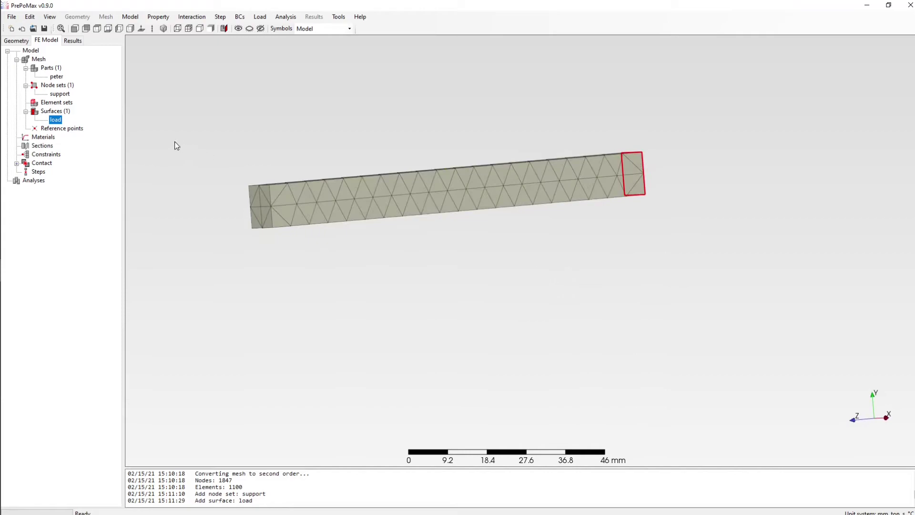
Start defining a new material by hand, then cancel it
right_click(41, 138)
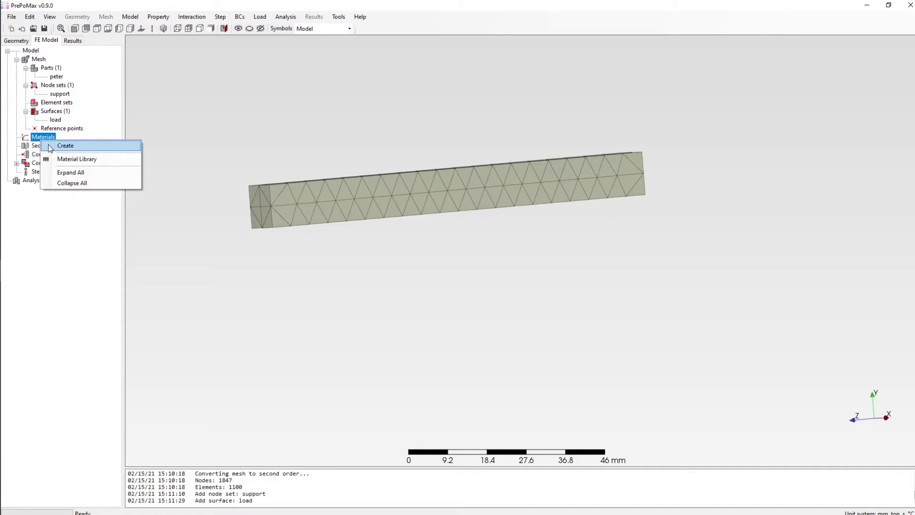
click(49, 146)
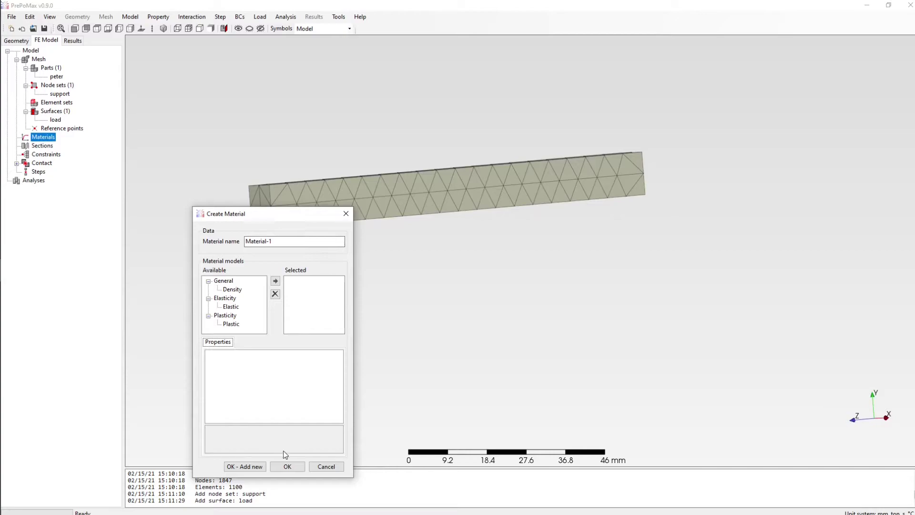
click(336, 471)
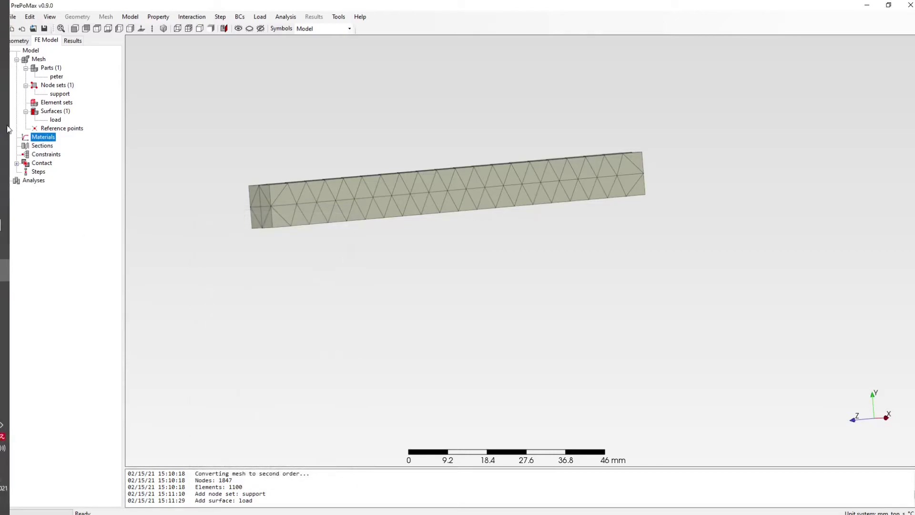
Add S355 structural steel from the material library to the model's materials
right_click(53, 138)
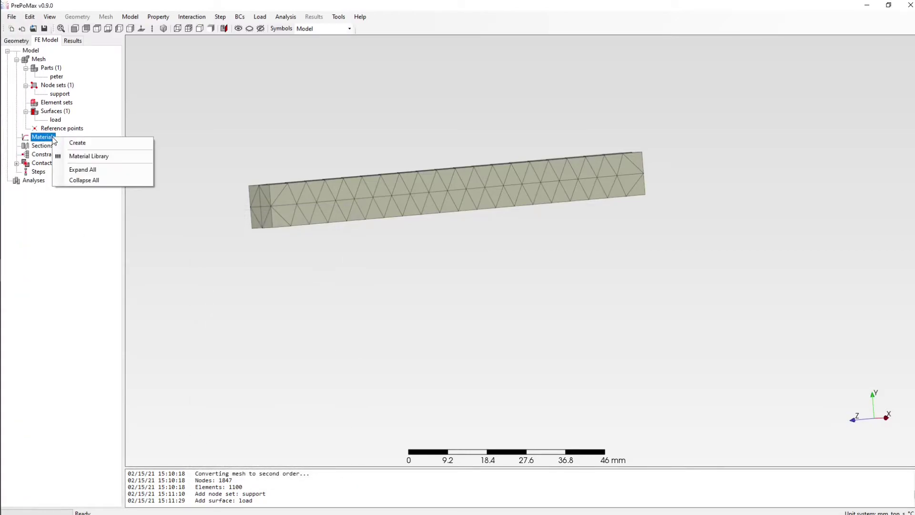
click(118, 163)
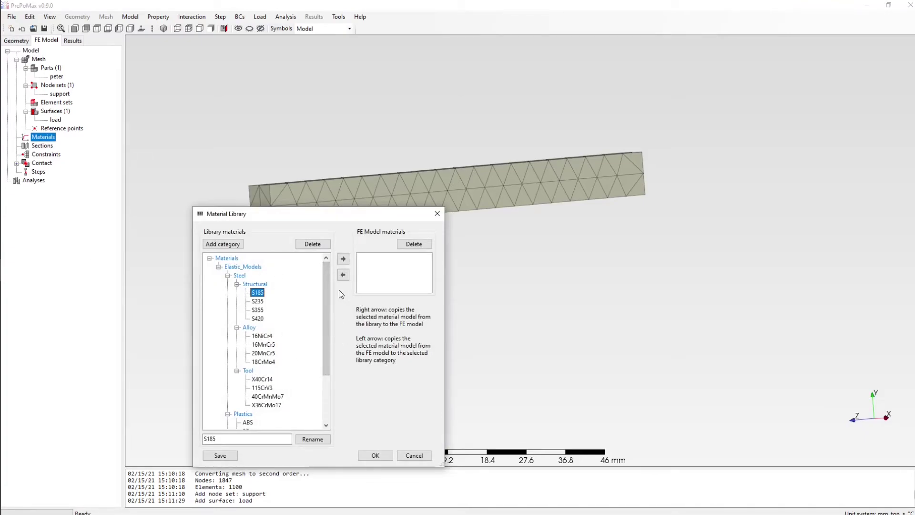
drag(326, 292, 324, 305)
drag(326, 338, 331, 311)
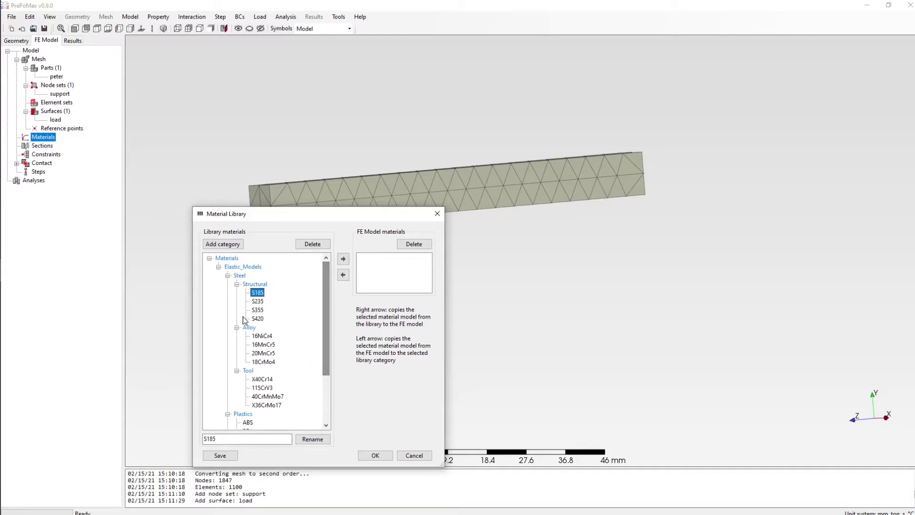
click(257, 310)
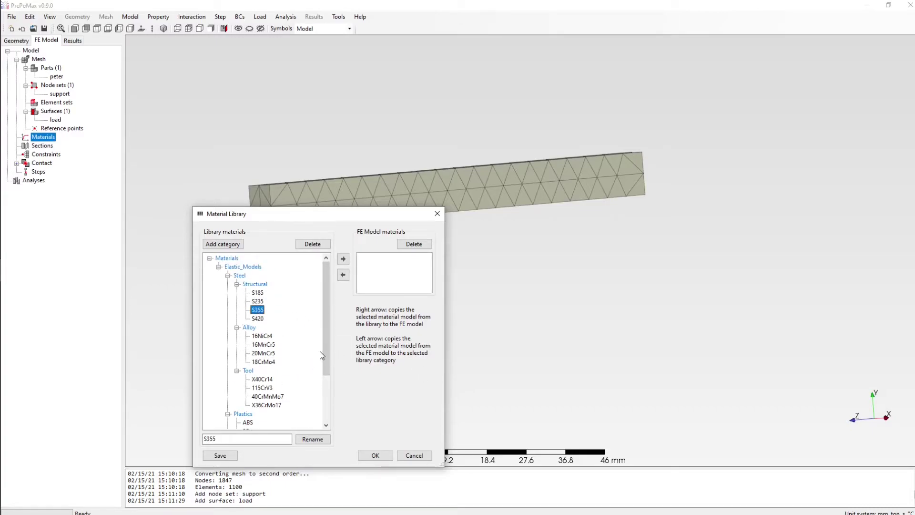
click(258, 292)
click(258, 310)
click(258, 302)
click(257, 344)
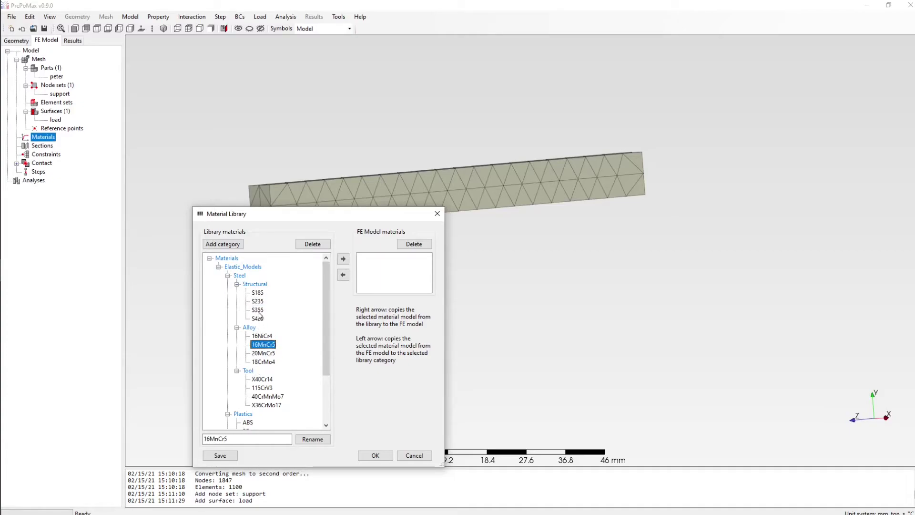
click(258, 310)
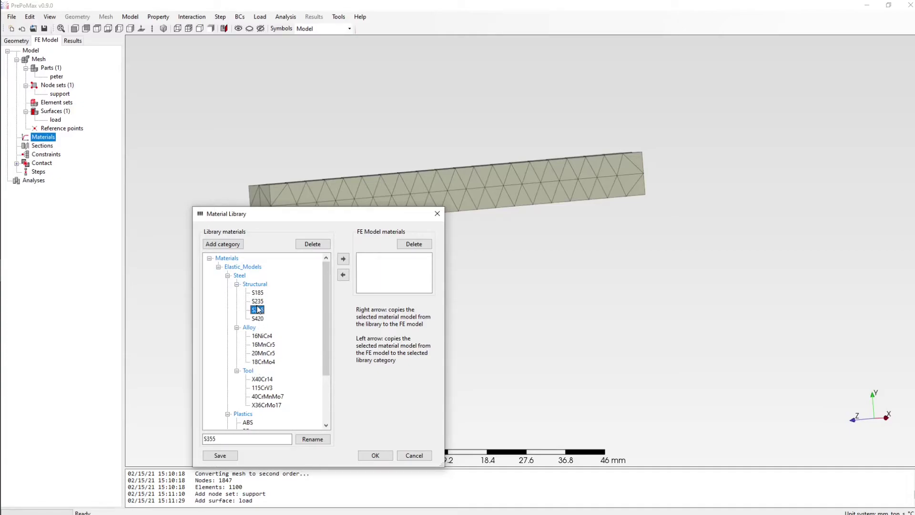
click(343, 259)
click(375, 455)
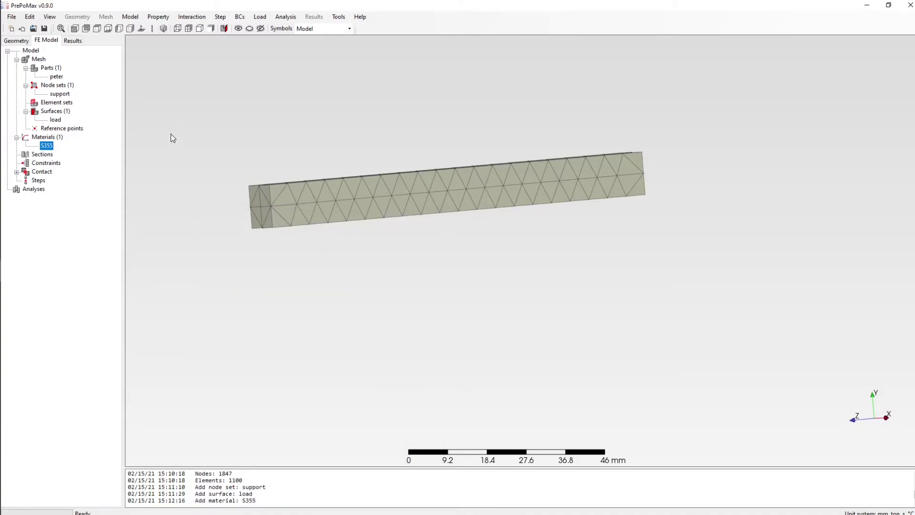
Begin a new solid section using material S355
right_click(40, 157)
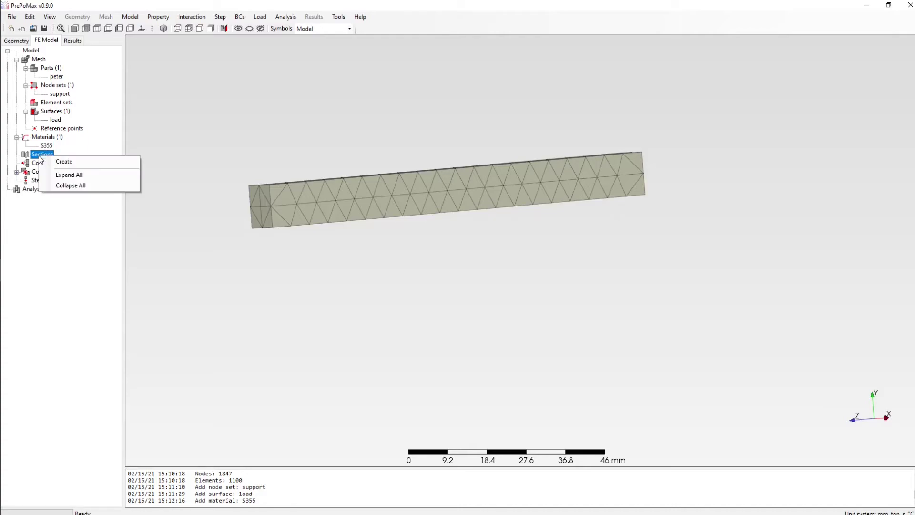
click(72, 163)
drag(278, 217, 142, 225)
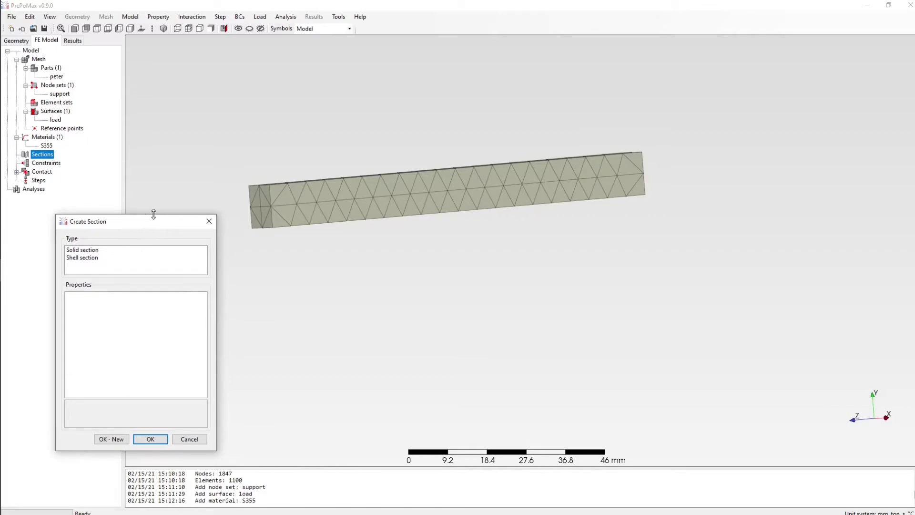
click(83, 250)
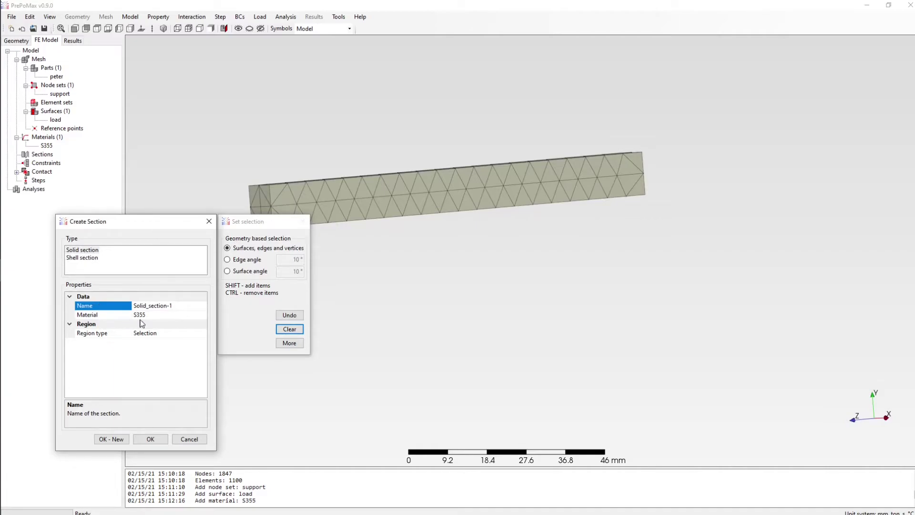
click(164, 316)
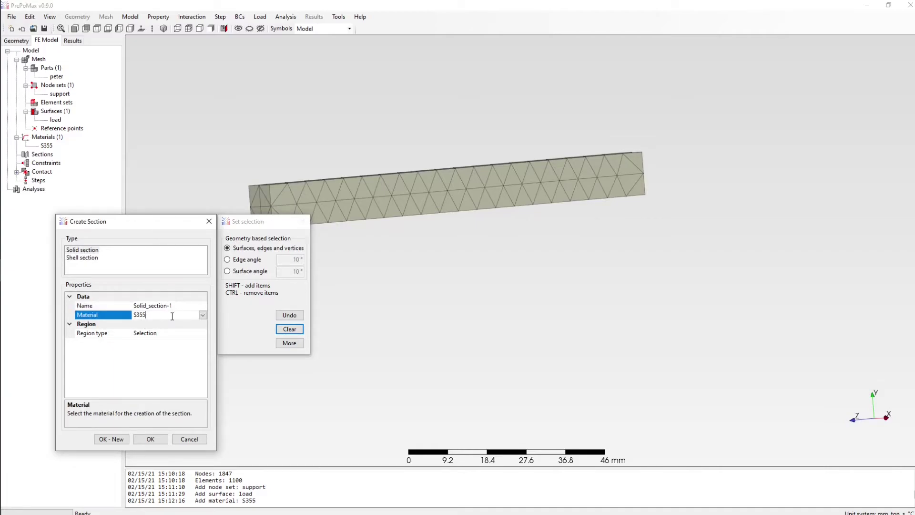
click(203, 315)
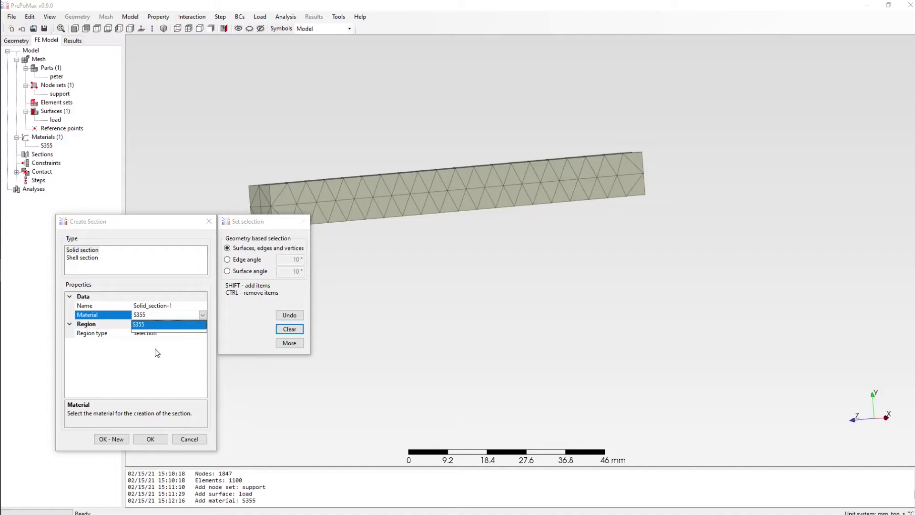
click(155, 330)
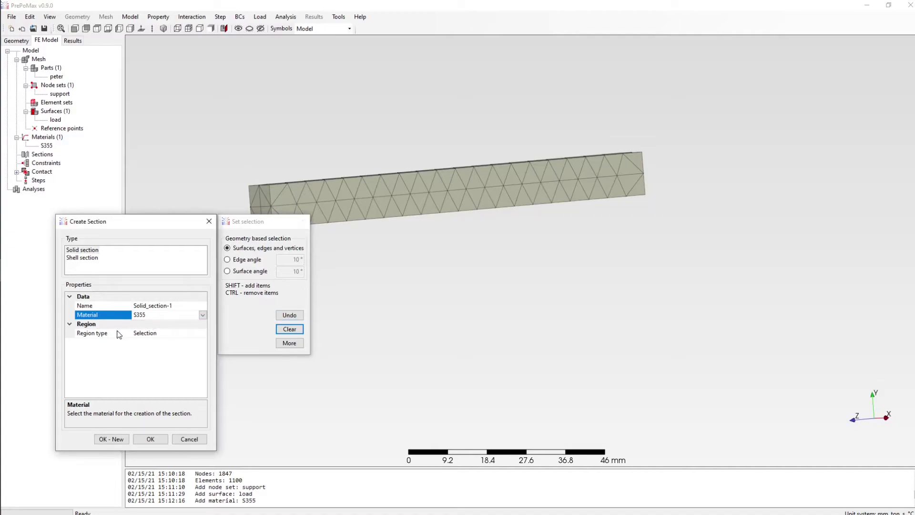
Set the section region type to Part name, pick the beam part, and confirm
click(173, 335)
click(203, 333)
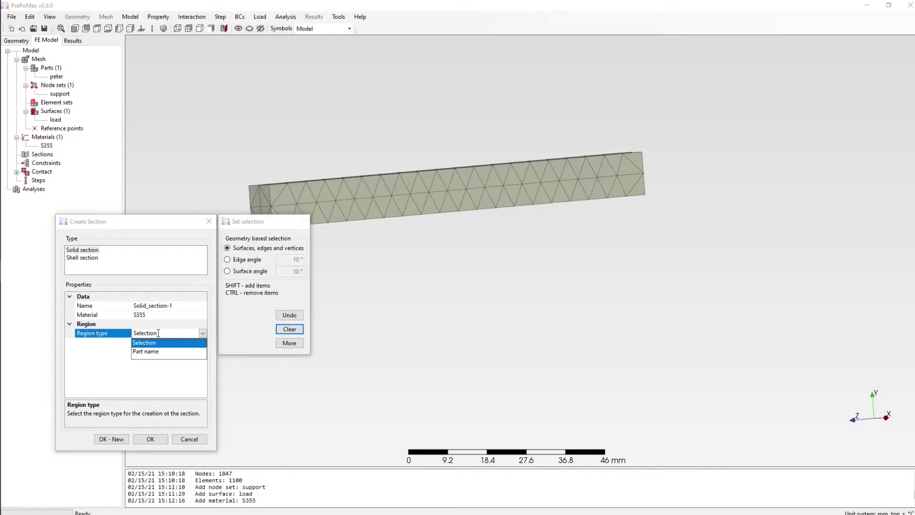
click(150, 353)
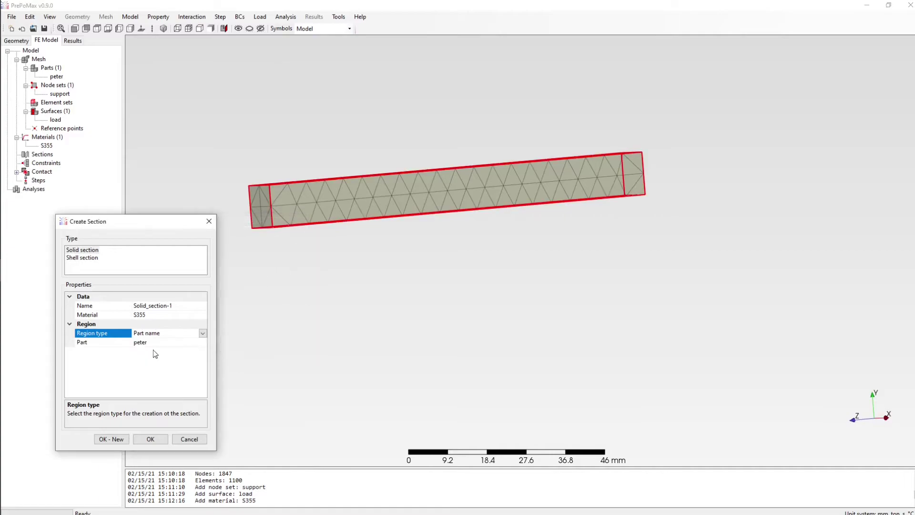
click(171, 343)
click(202, 343)
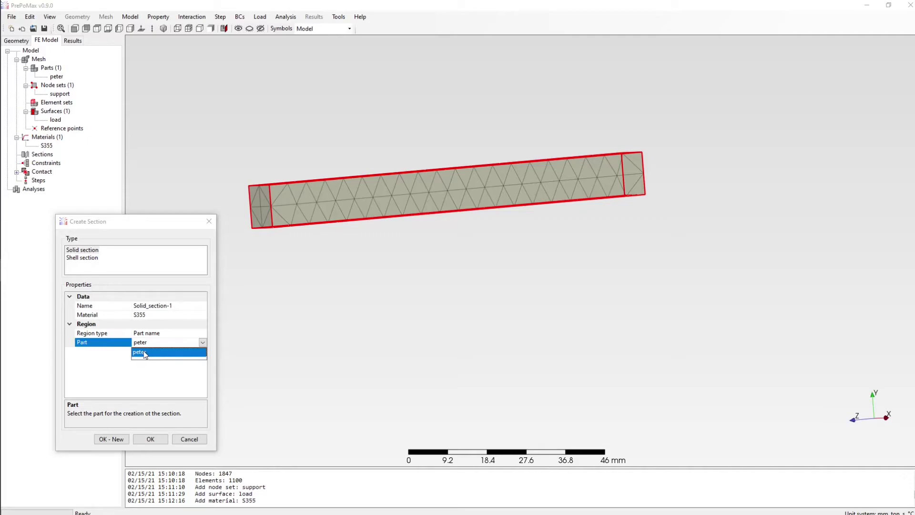
click(144, 353)
click(161, 439)
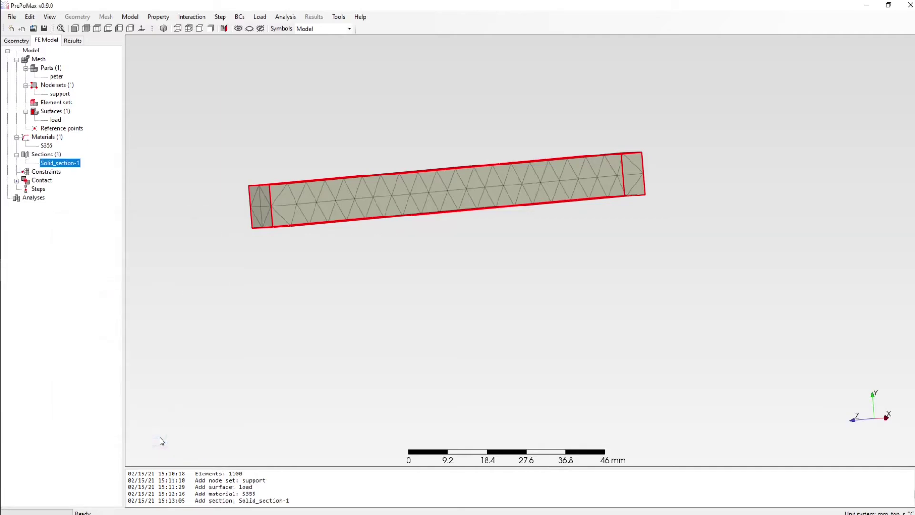
drag(440, 298, 405, 293)
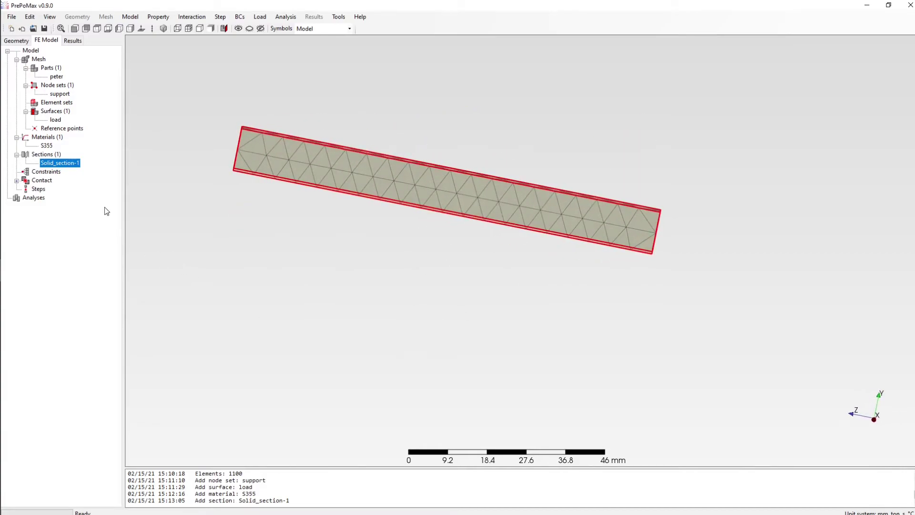
Create a static analysis step, Step-1, under Steps
click(39, 189)
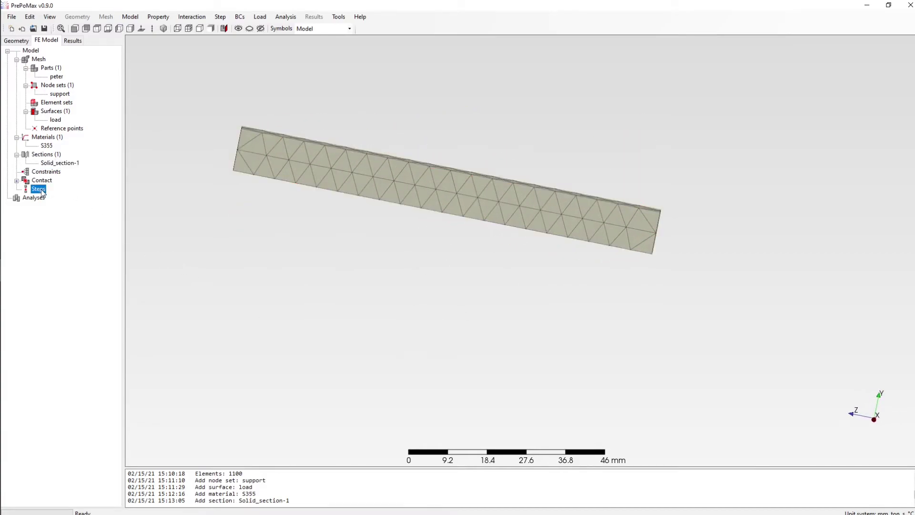
right_click(41, 190)
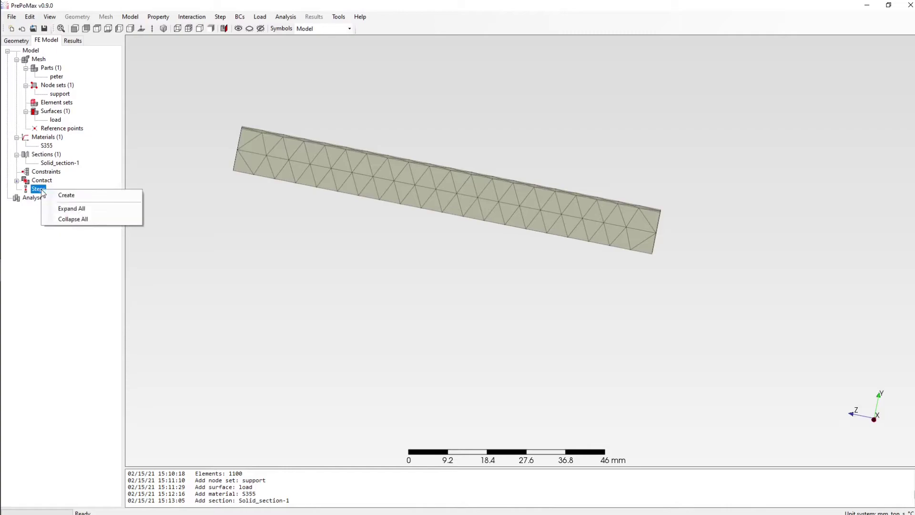
click(67, 196)
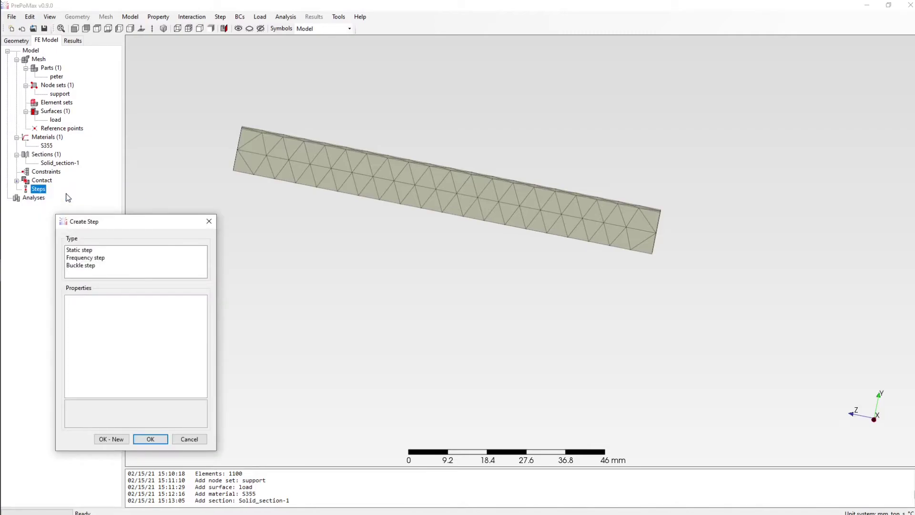
click(77, 252)
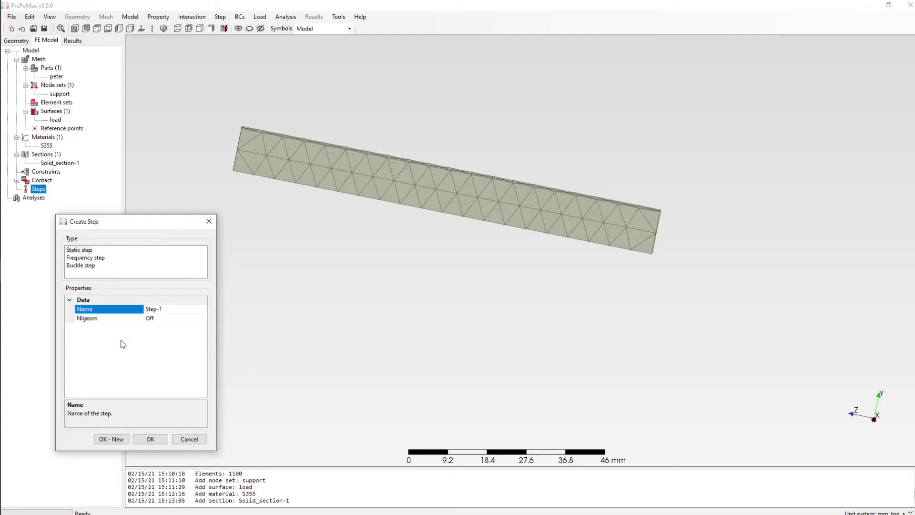
click(158, 442)
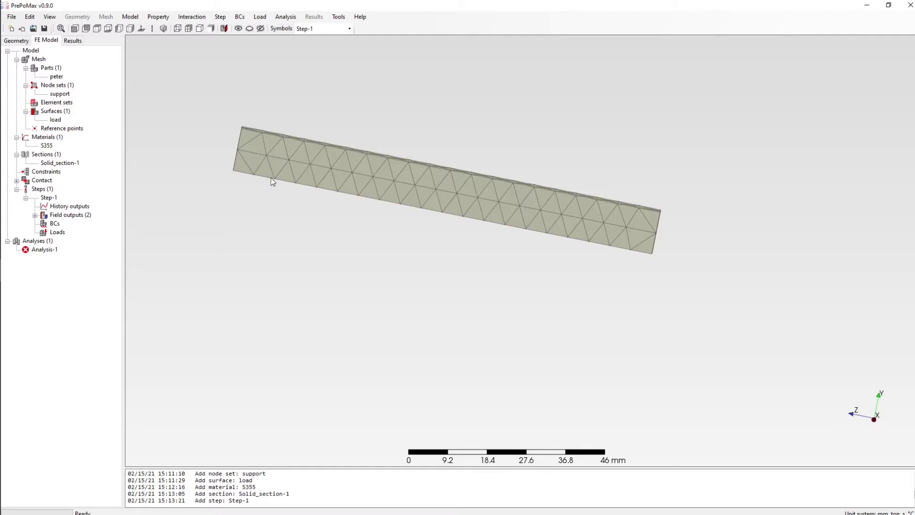
middle_drag(273, 185, 144, 242)
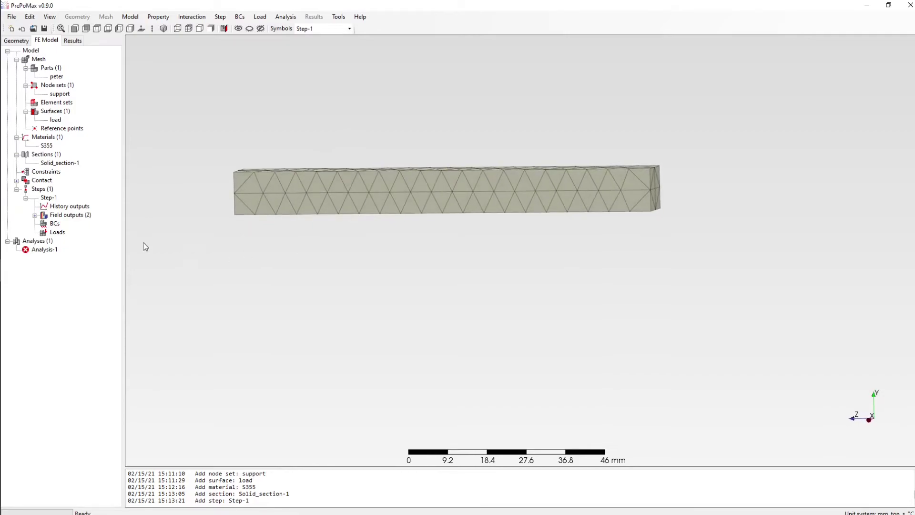
Start a new Fixed boundary condition with its region type set to a node set name
right_click(55, 223)
click(72, 230)
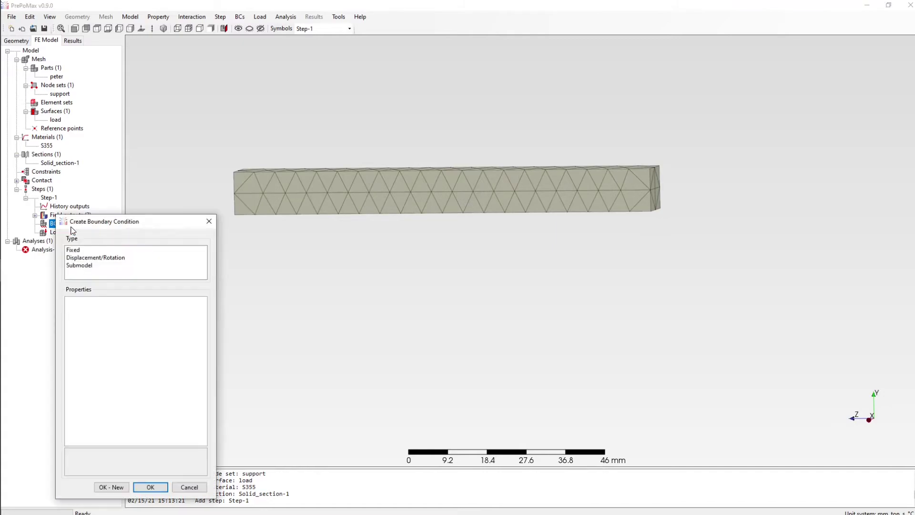
click(72, 251)
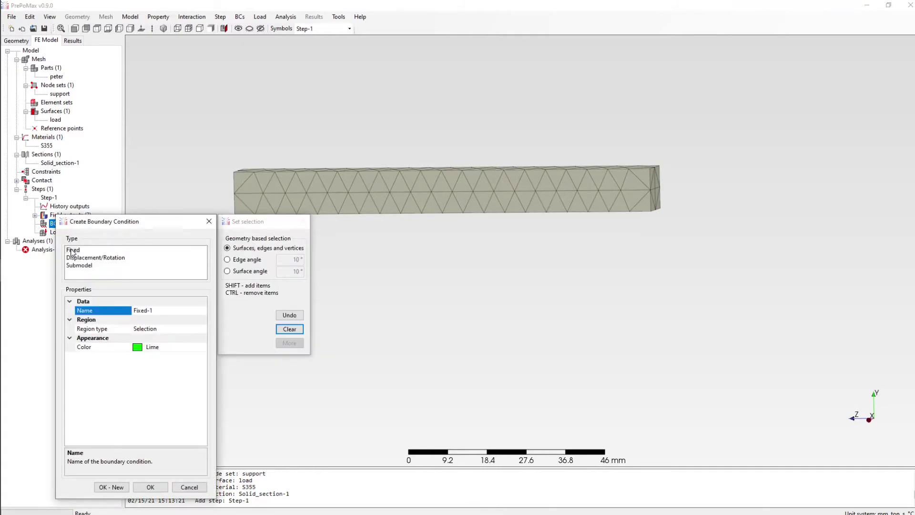
middle_drag(476, 296, 515, 285)
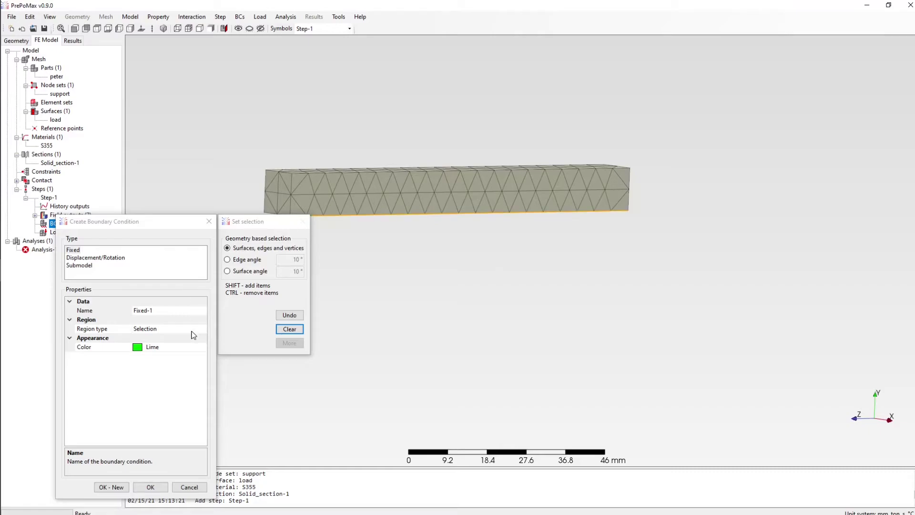
click(161, 330)
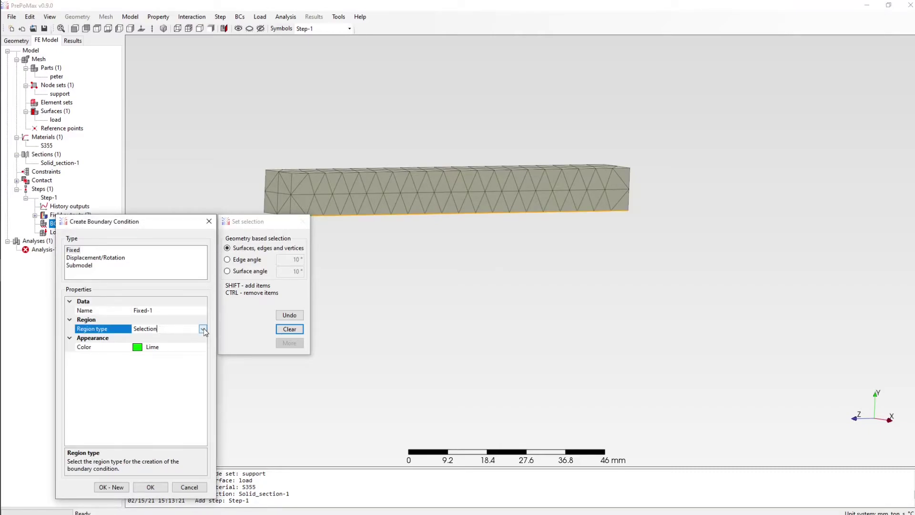
click(203, 329)
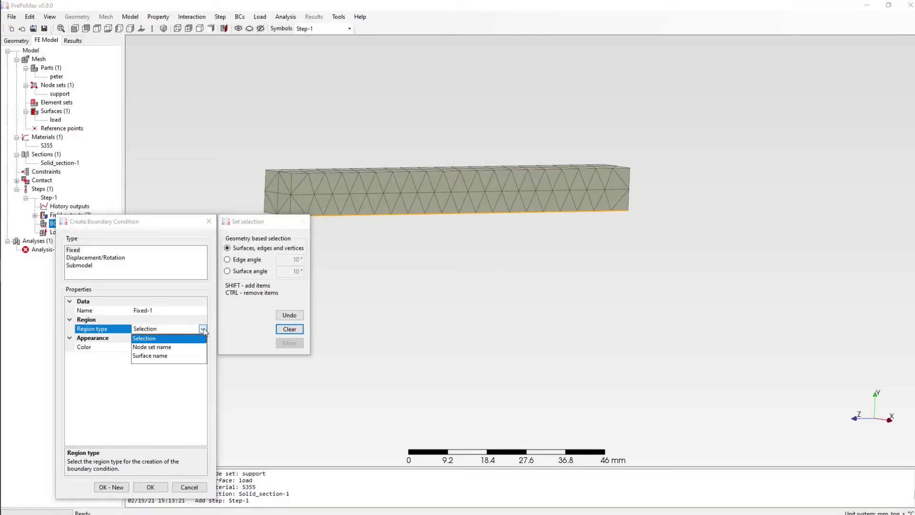
click(143, 348)
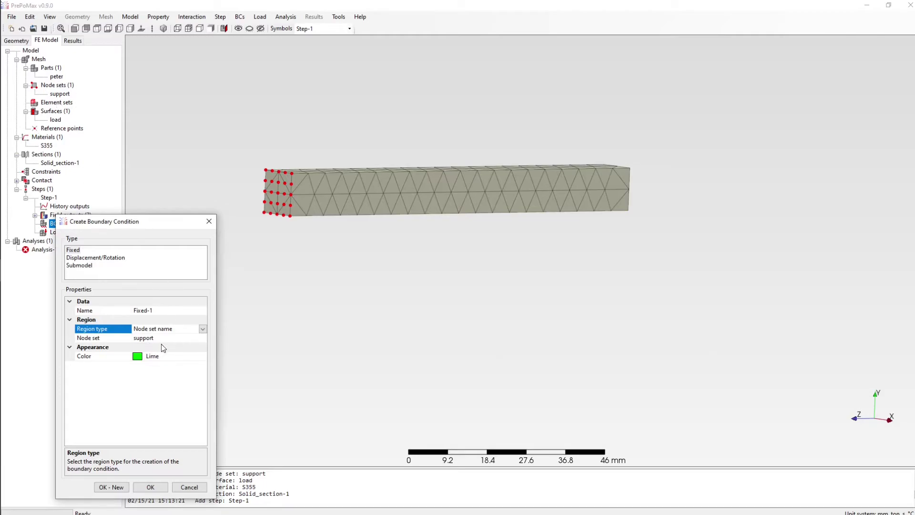
Assign the support node set as the region and create Fixed-1 at the beam's left end
click(195, 338)
click(203, 338)
click(203, 338)
click(194, 328)
click(203, 329)
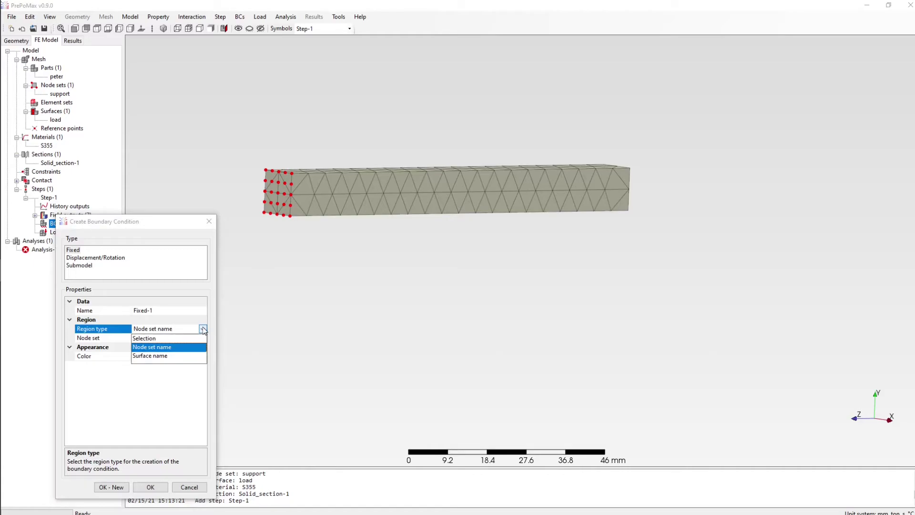
click(166, 356)
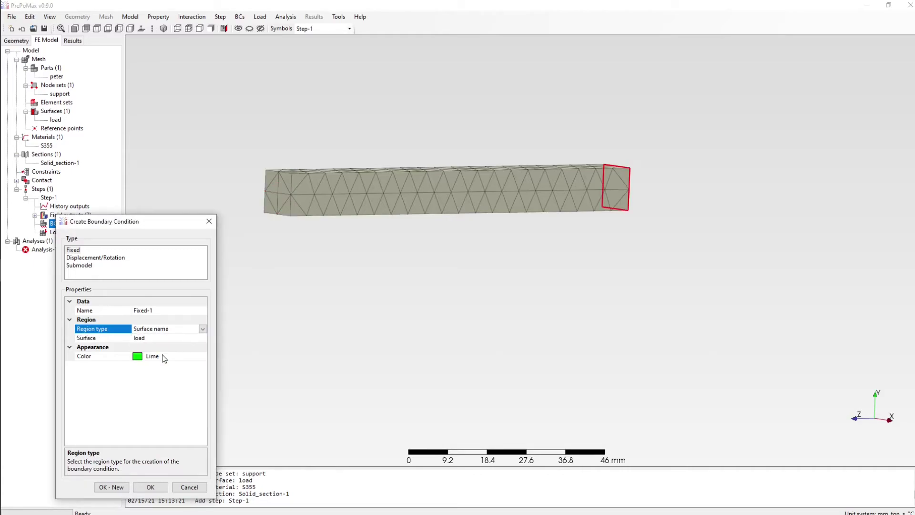
click(203, 329)
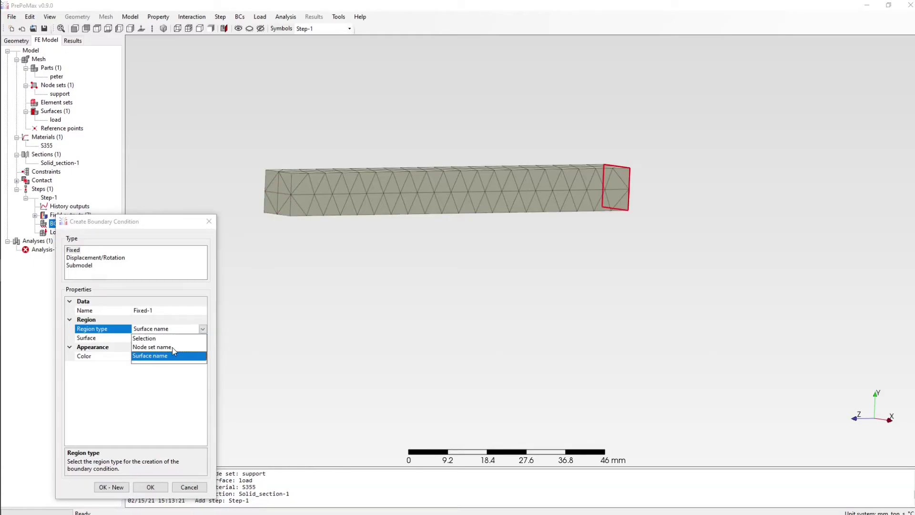
click(157, 347)
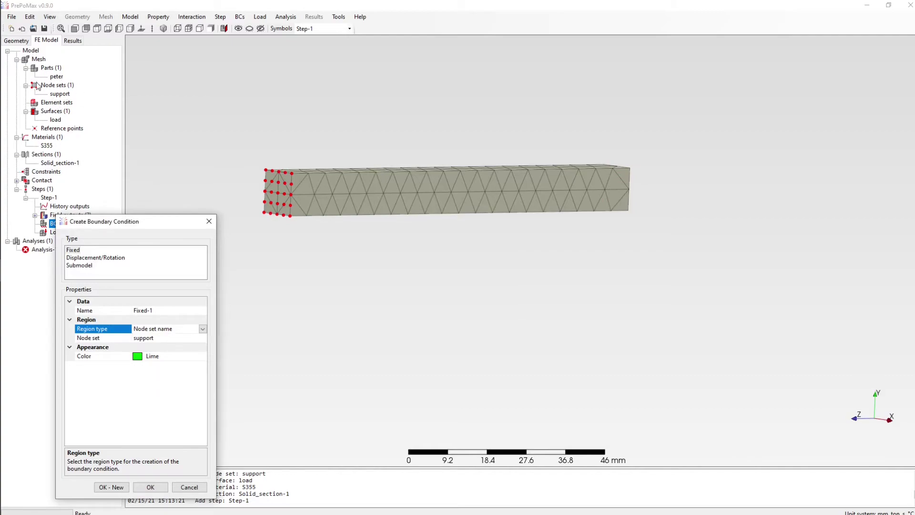
click(151, 488)
middle_drag(145, 435, 397, 426)
middle_drag(826, 218, 724, 277)
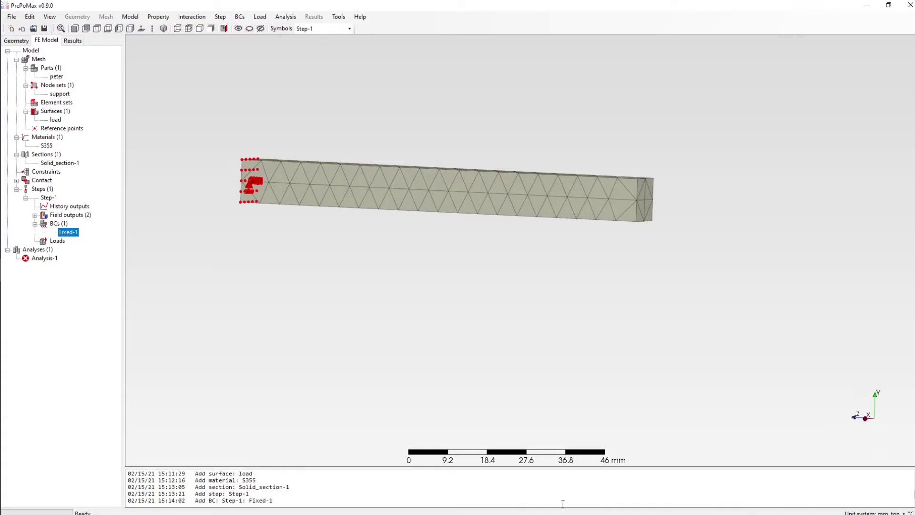
Create Surface_traction-1 on the load surface with F2 = -100 N
click(57, 241)
right_click(58, 241)
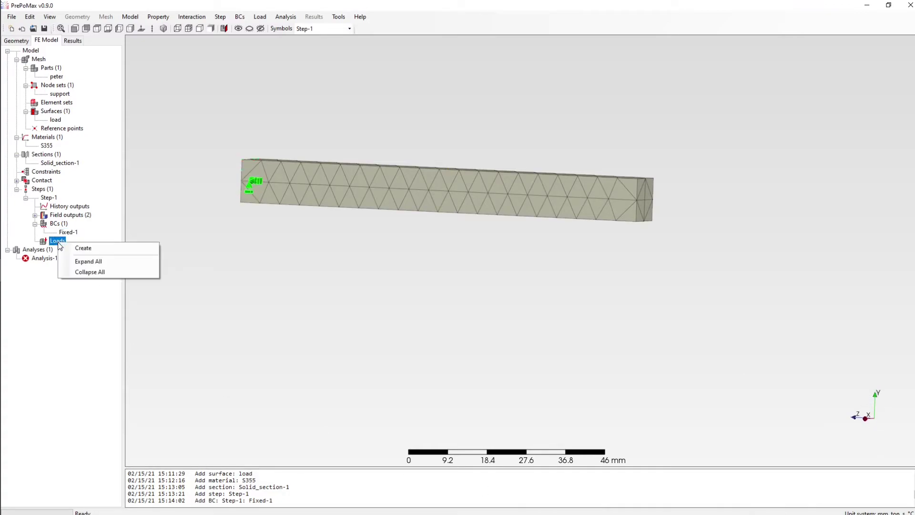
click(90, 250)
drag(118, 220, 198, 154)
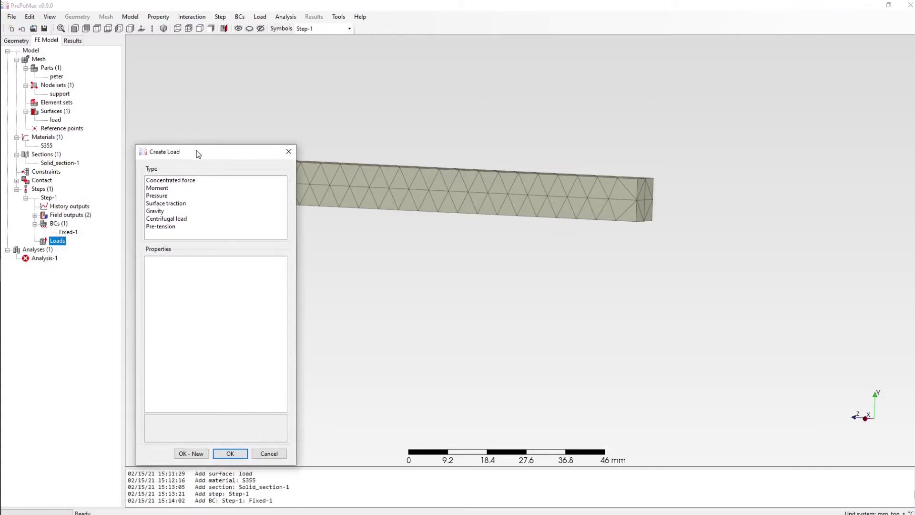
click(183, 203)
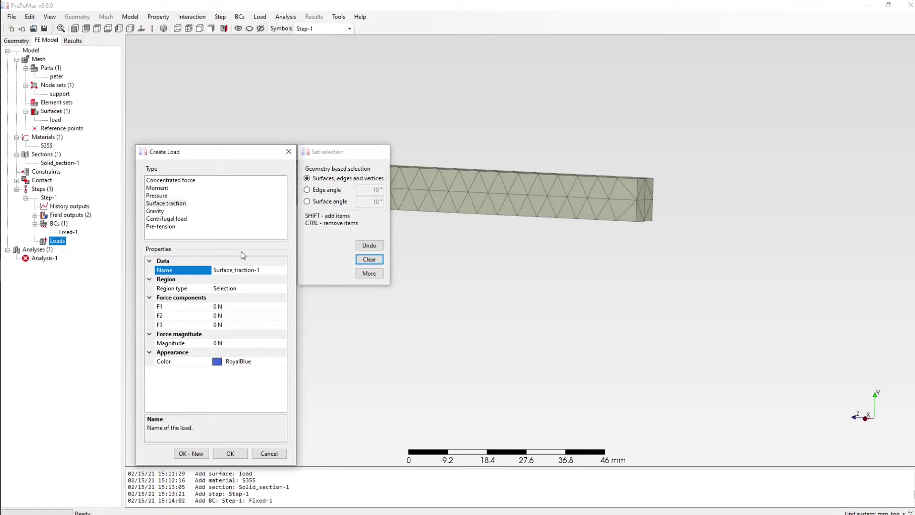
click(274, 291)
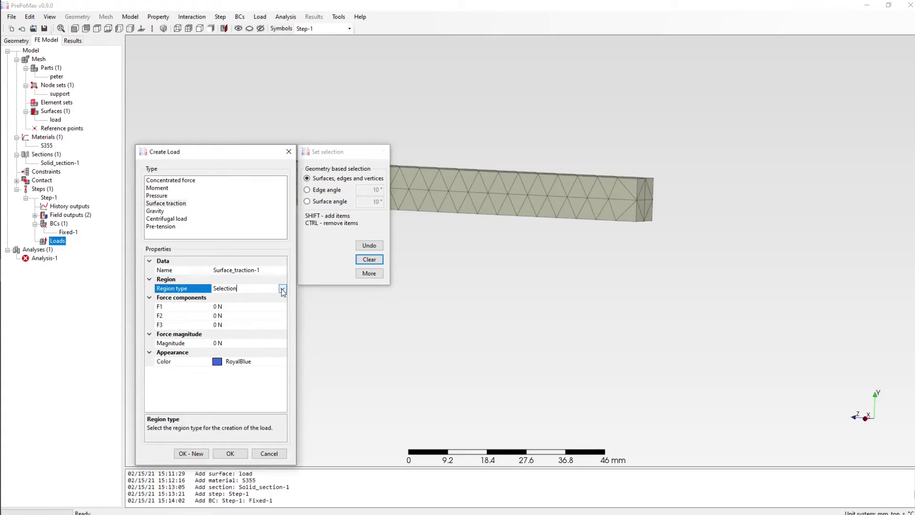
click(281, 288)
click(233, 307)
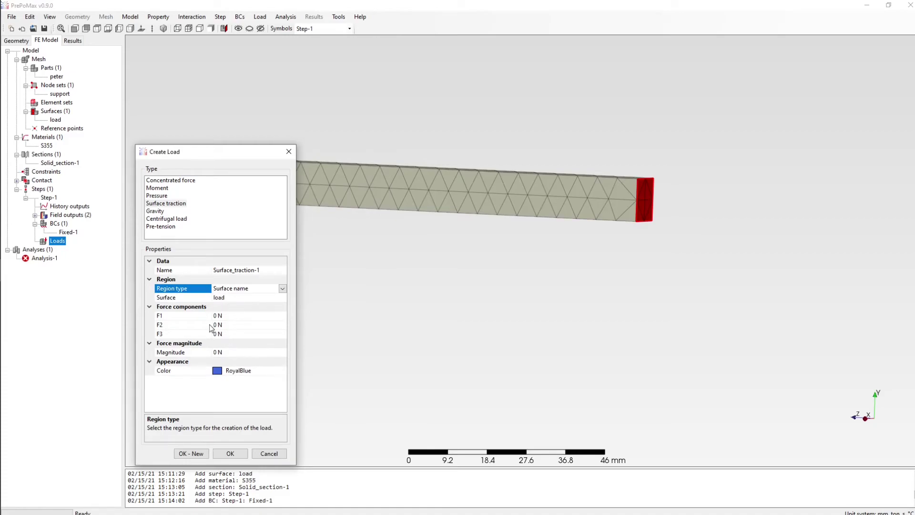
click(234, 326)
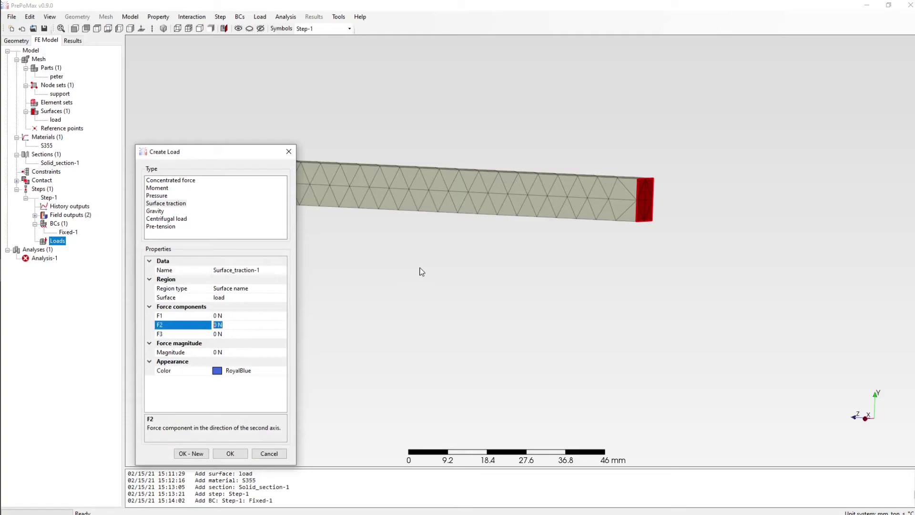
text(-100)
key(Return)
click(231, 454)
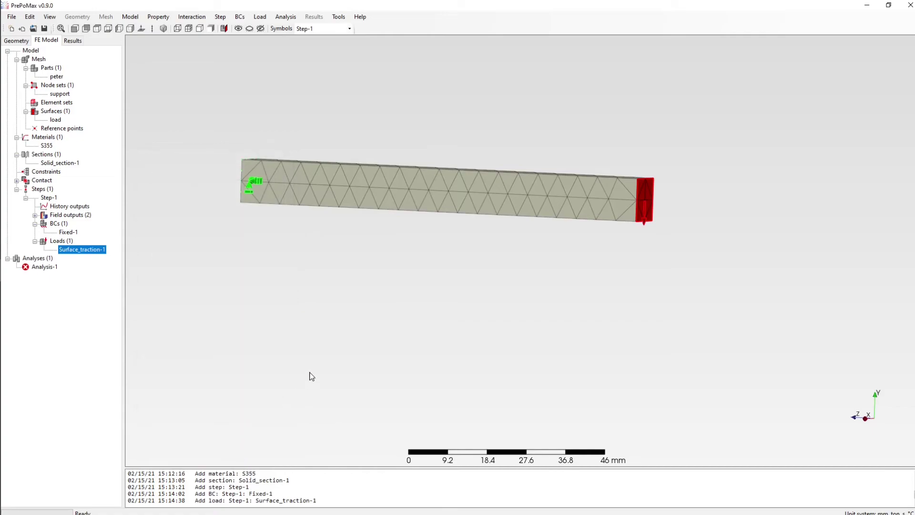
Run Analysis-1 with the CalculiX solver, overwriting the previous files, until the job finishes
middle_drag(310, 374, 331, 402)
middle_drag(590, 327, 563, 287)
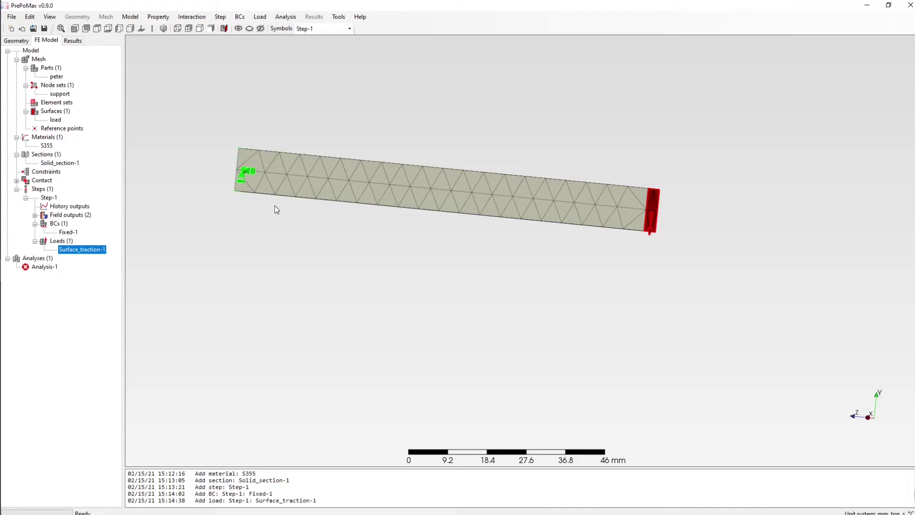
middle_drag(274, 211, 287, 230)
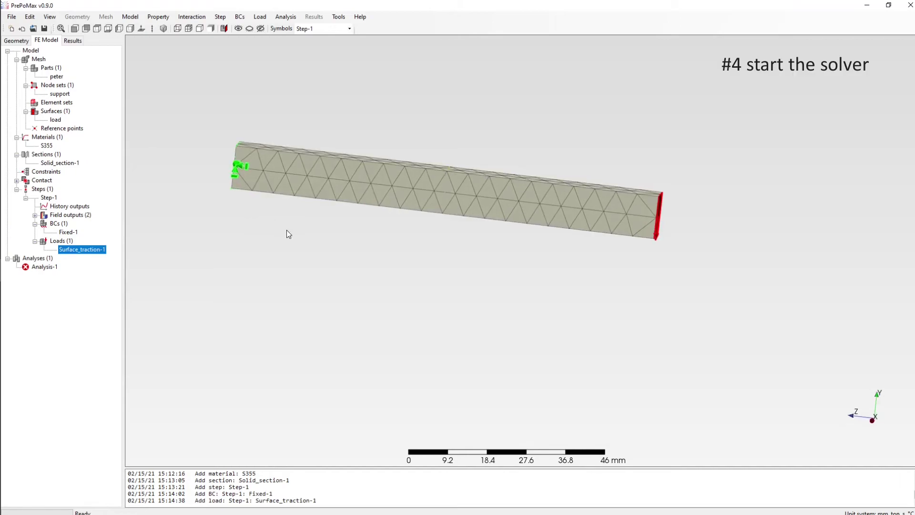
click(42, 268)
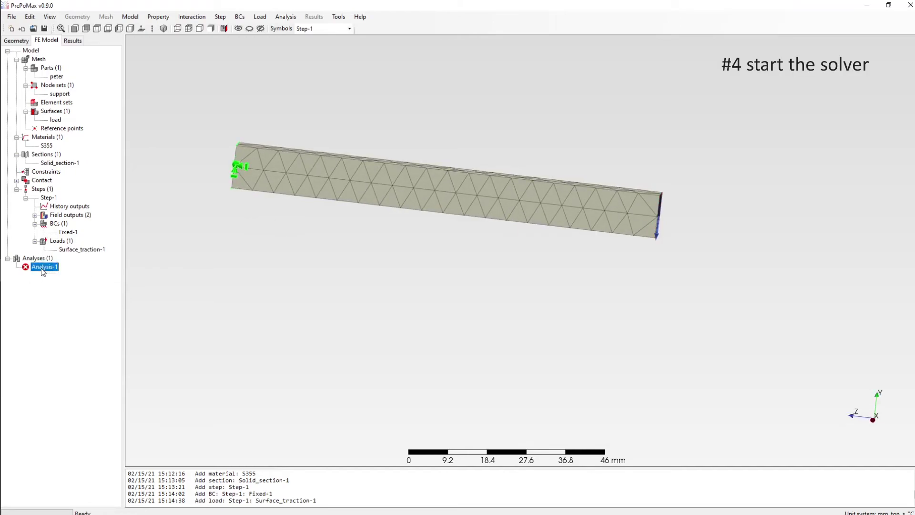
right_click(41, 268)
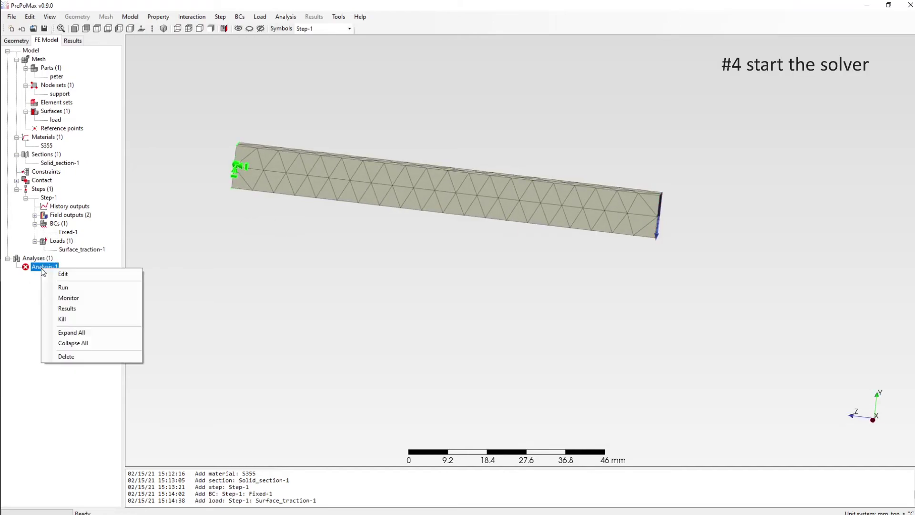
click(77, 288)
click(446, 295)
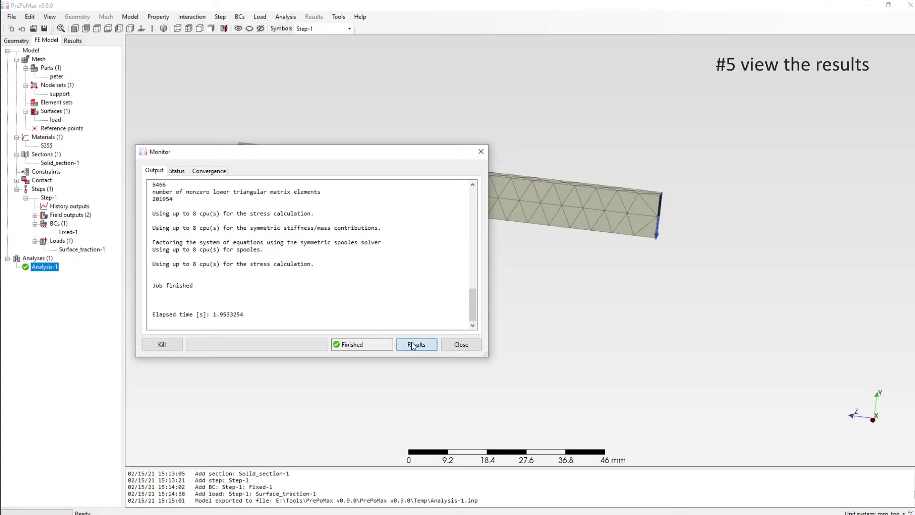
Load the Analysis-1 results and contour the beam by U2 displacement (0 to -0.1898 mm)
click(413, 344)
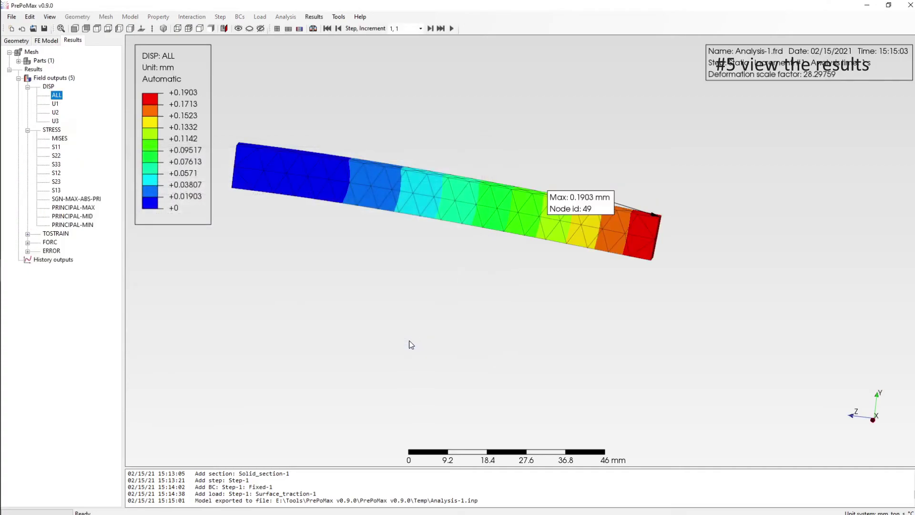
click(41, 43)
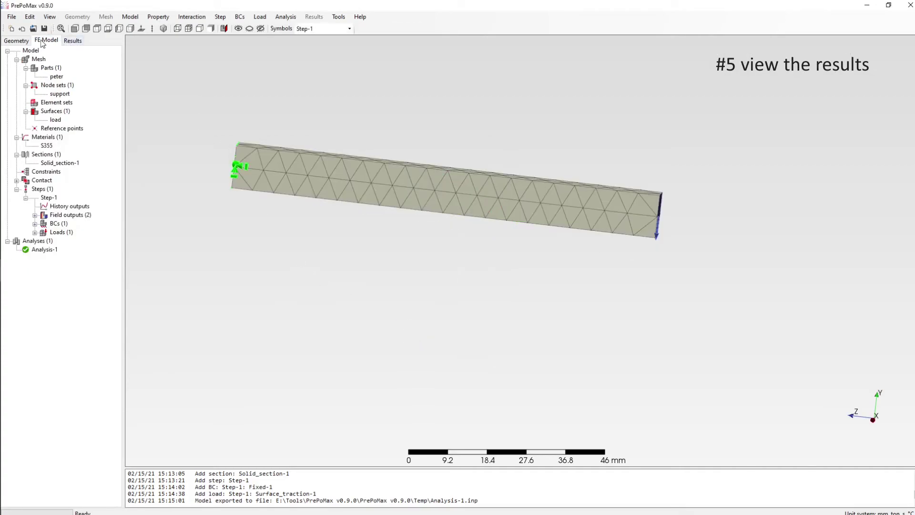
click(75, 43)
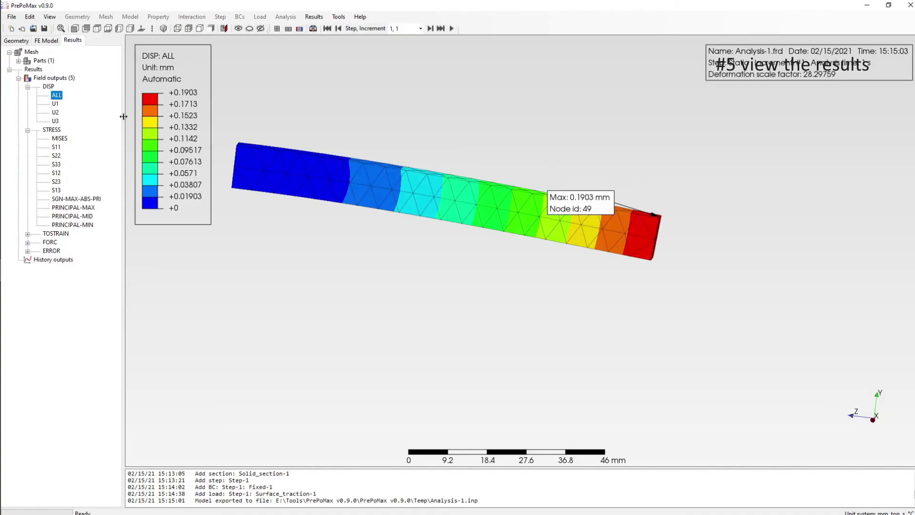
middle_drag(393, 317, 334, 299)
middle_drag(664, 295, 257, 162)
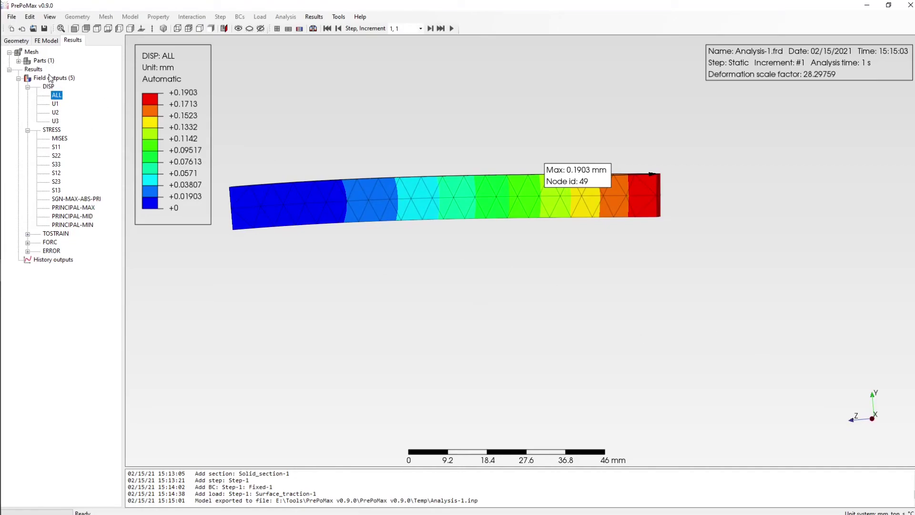
click(55, 113)
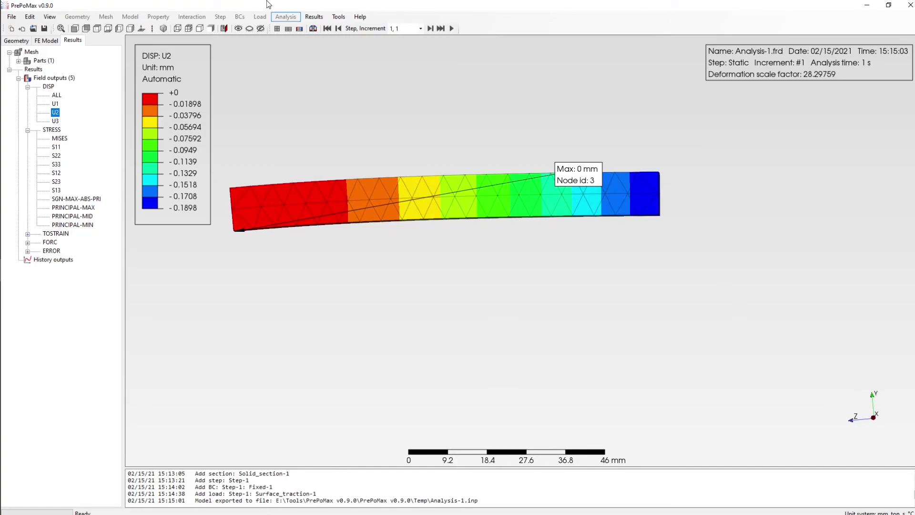
In the Post-processing settings, set a user-defined deformation scale factor of 10
click(340, 17)
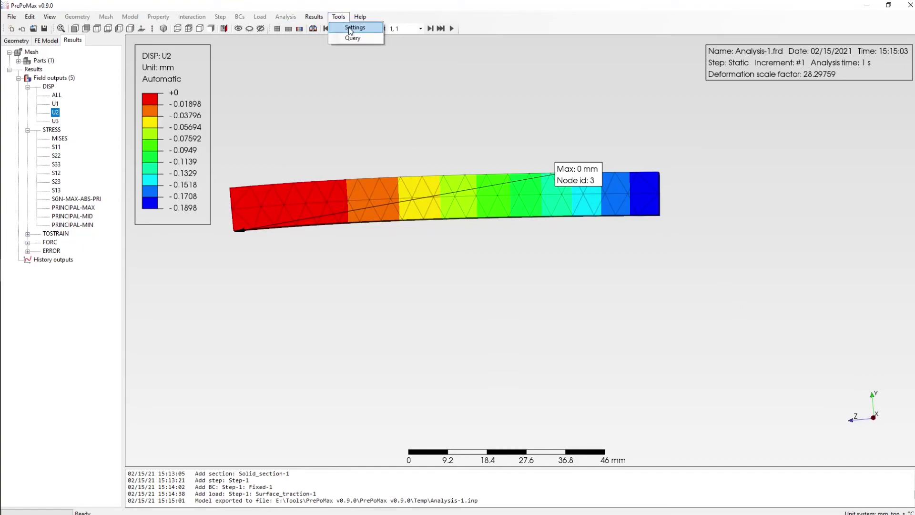
click(349, 27)
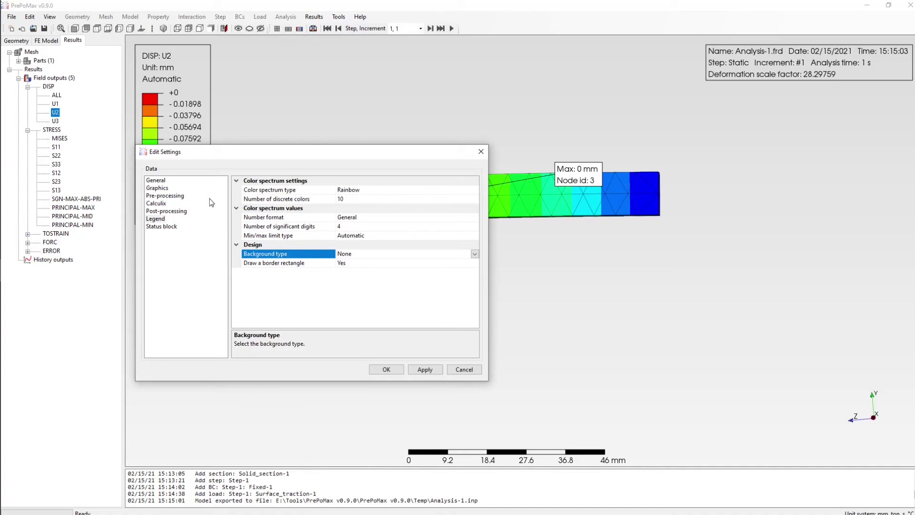
click(166, 211)
click(454, 191)
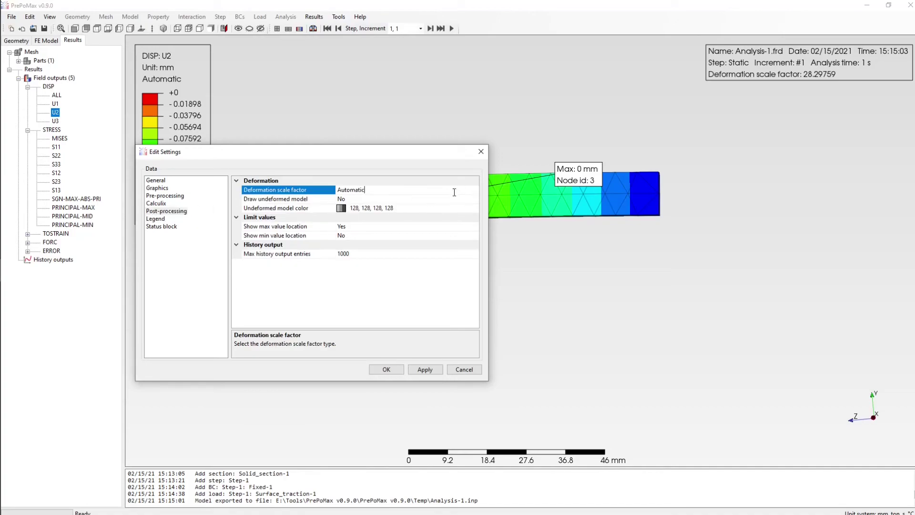
click(474, 190)
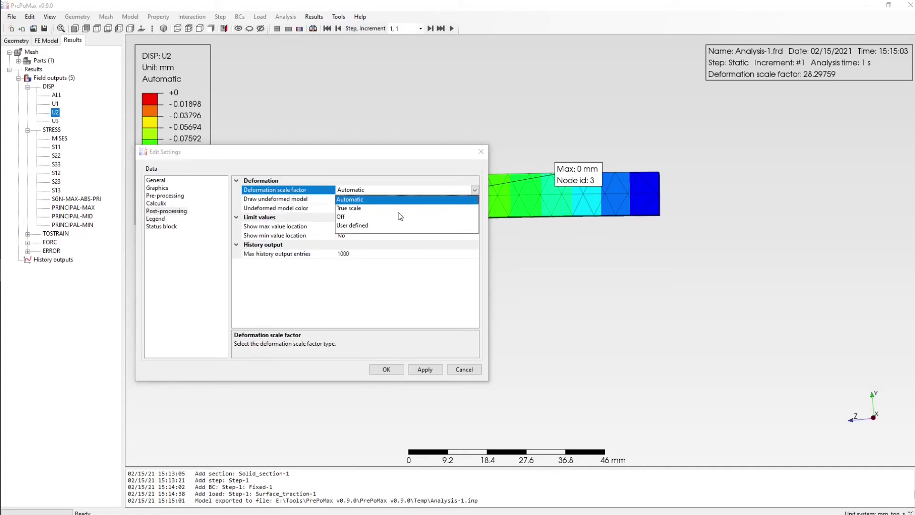
click(353, 227)
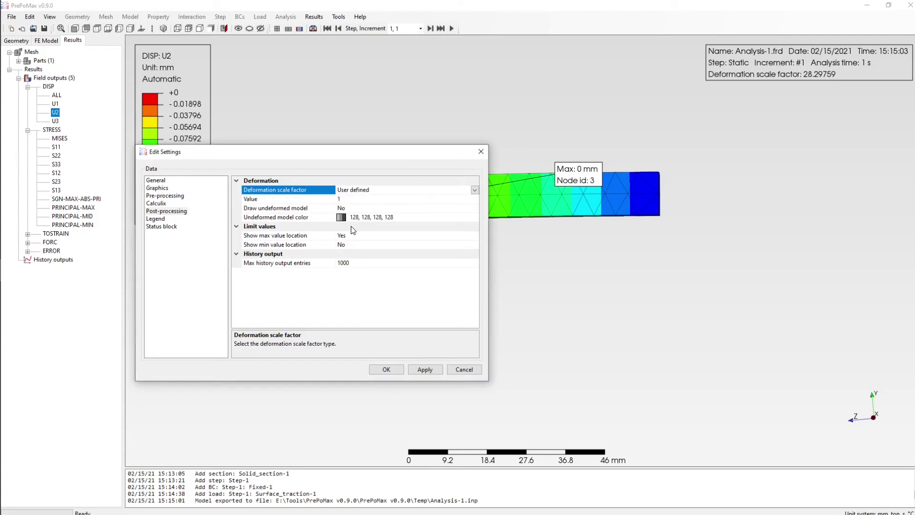
click(342, 198)
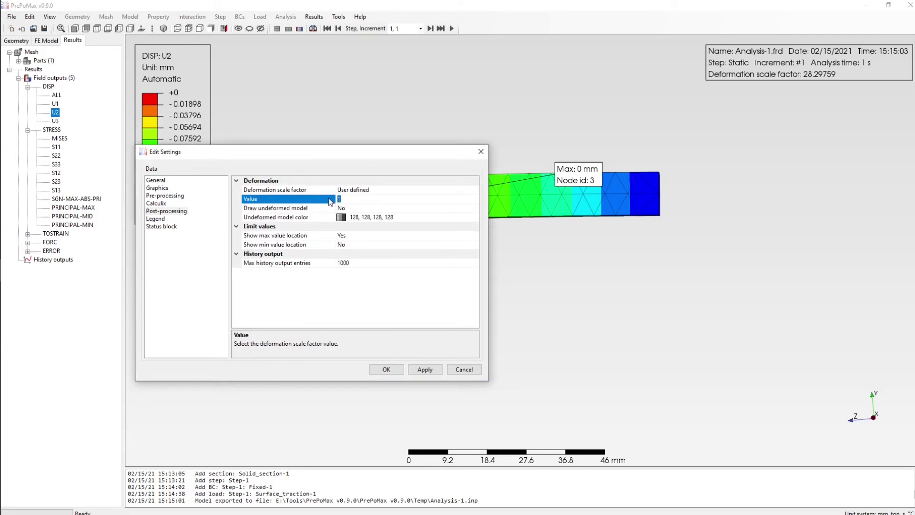
text(10)
click(386, 370)
middle_drag(853, 209, 845, 223)
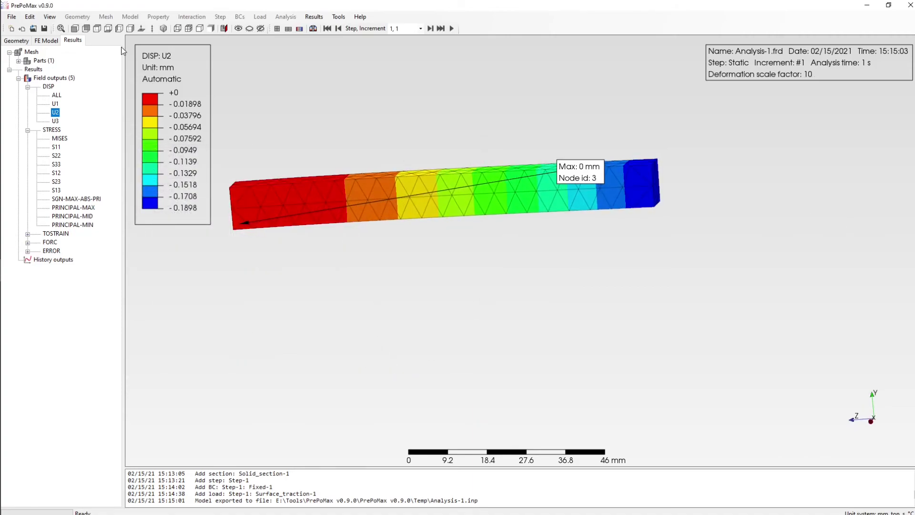
middle_drag(247, 80, 262, 69)
middle_drag(685, 213, 719, 232)
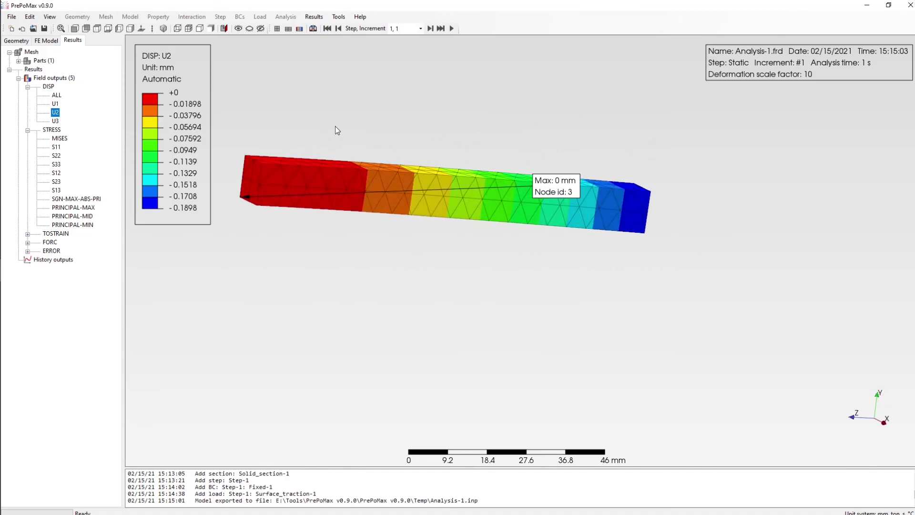
Show von Mises stress contours (1.018 to 60.16 MPa) and reopen the program settings
click(61, 139)
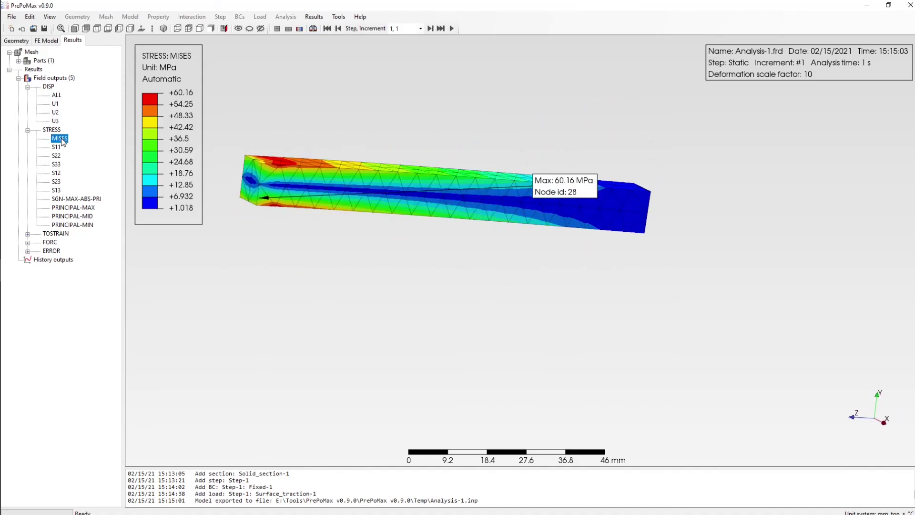
middle_drag(511, 205, 300, 252)
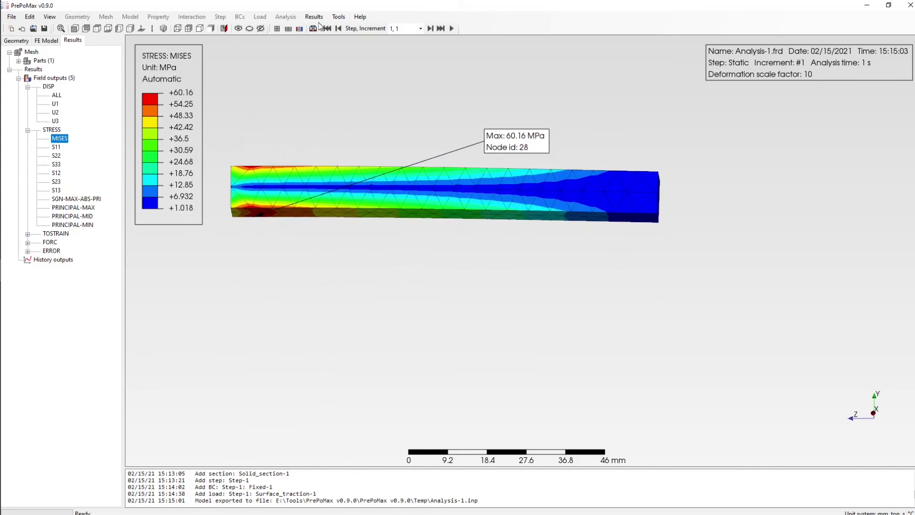
click(347, 16)
click(355, 28)
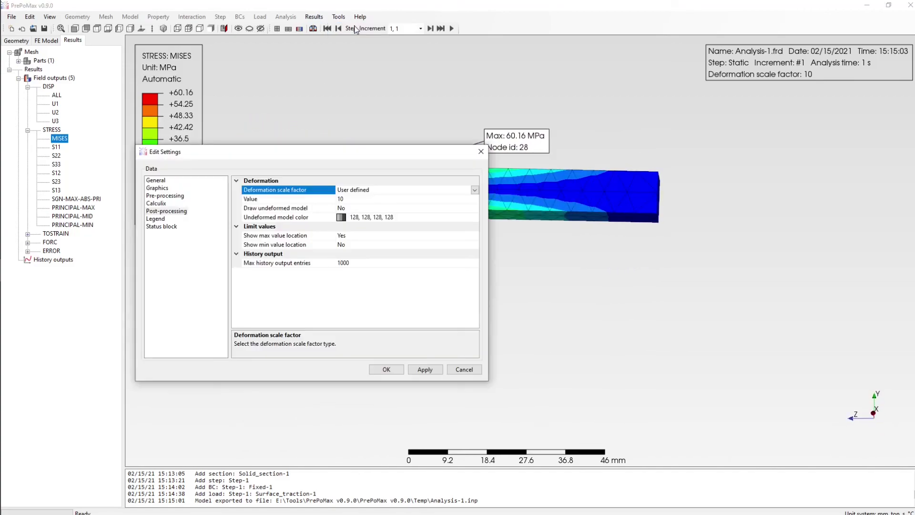
Switch the deformation scale factor to True scale and apply it to the stress plot
click(475, 190)
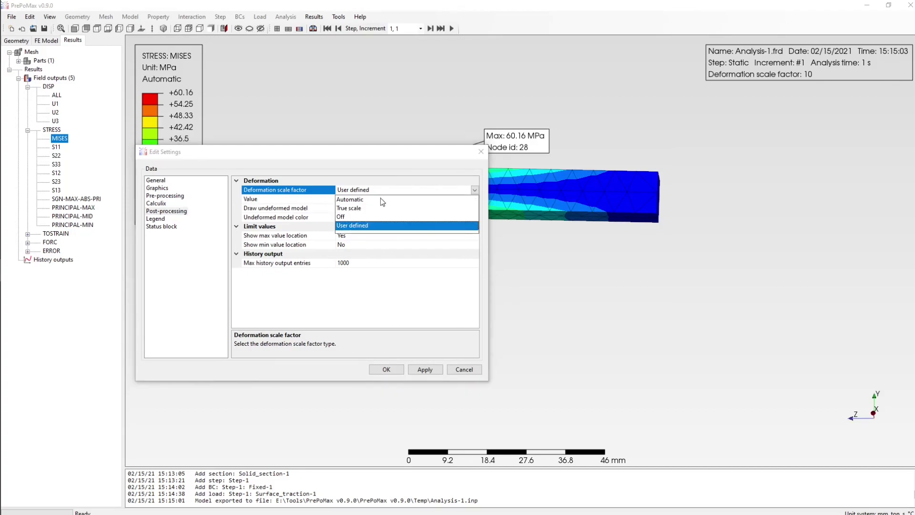
drag(353, 157, 357, 179)
click(479, 213)
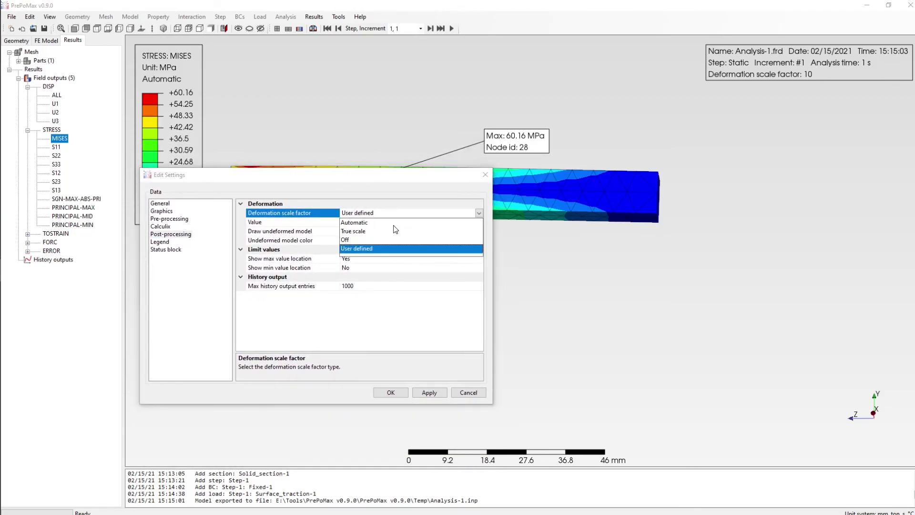
click(369, 232)
click(439, 395)
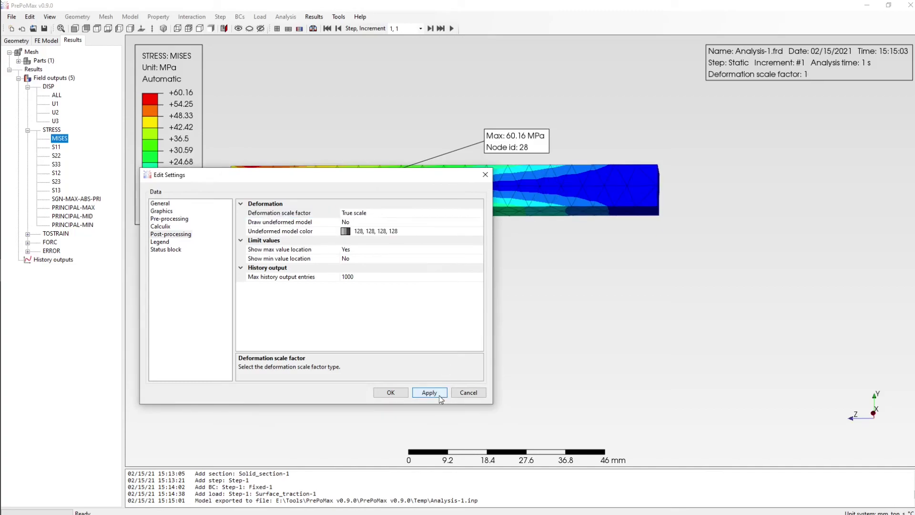
drag(387, 183, 443, 327)
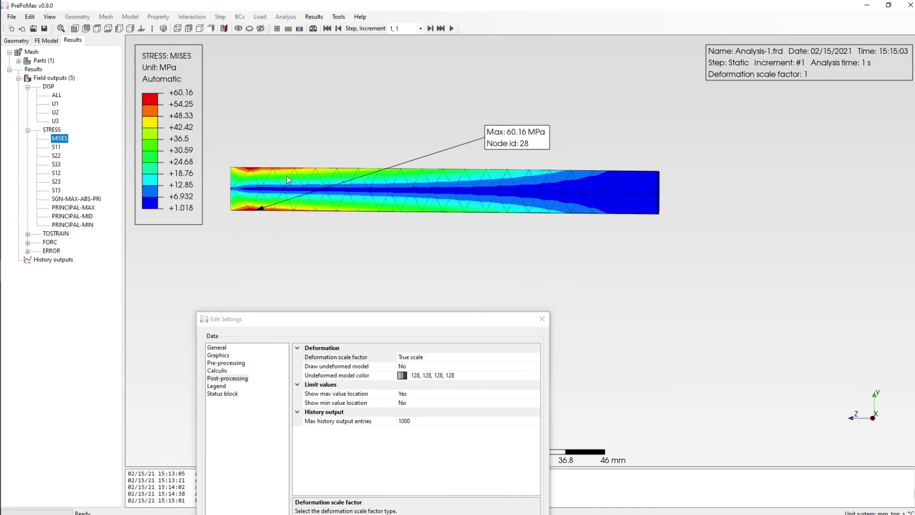
middle_drag(287, 175, 525, 249)
middle_drag(724, 211, 496, 163)
drag(428, 320, 451, 237)
Change the legend colour spectrum from Rainbow to Cool-warm and accept the settings
click(248, 309)
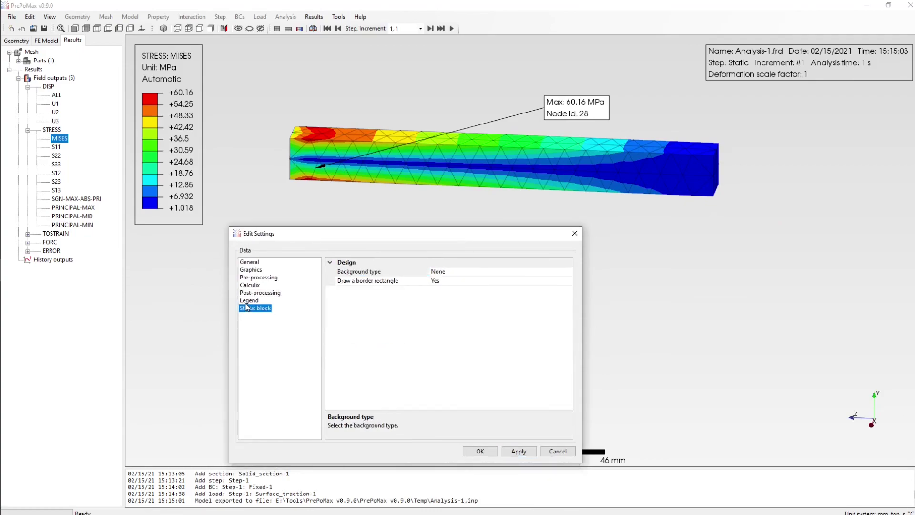
click(247, 300)
click(453, 272)
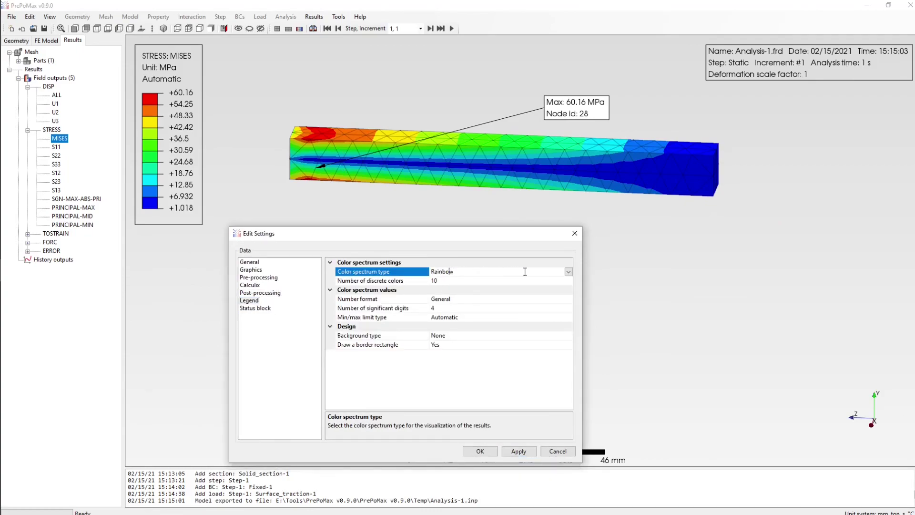
click(568, 271)
click(472, 282)
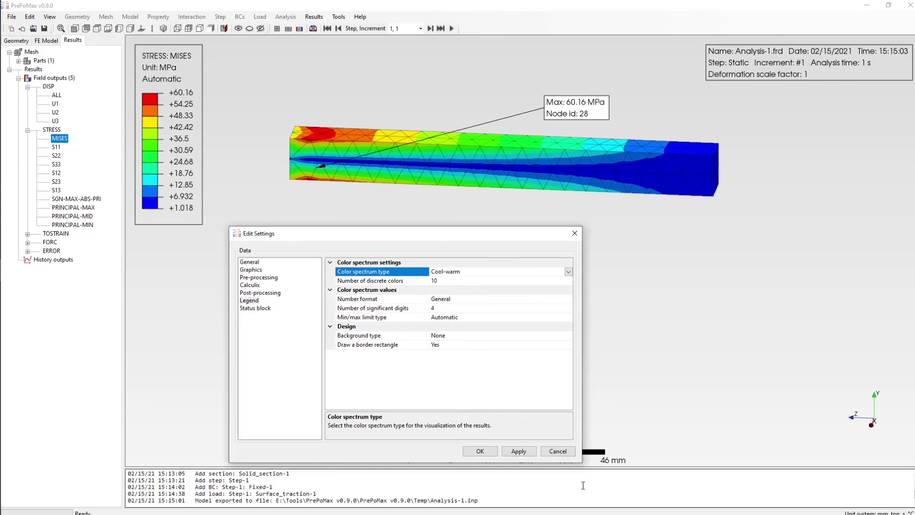
click(519, 451)
mouse_move(443, 186)
middle_down()
mouse_move(443, 136)
mouse_move(439, 169)
middle_up()
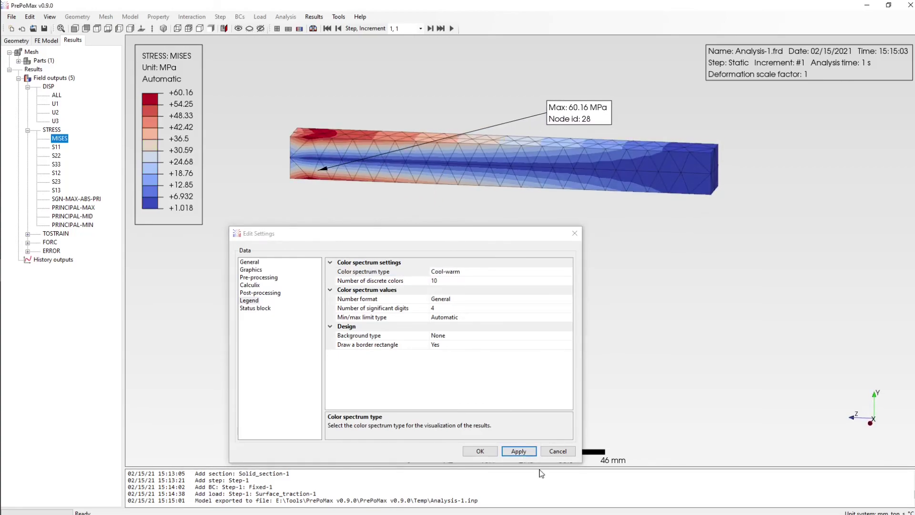
click(482, 451)
middle_drag(423, 318, 526, 303)
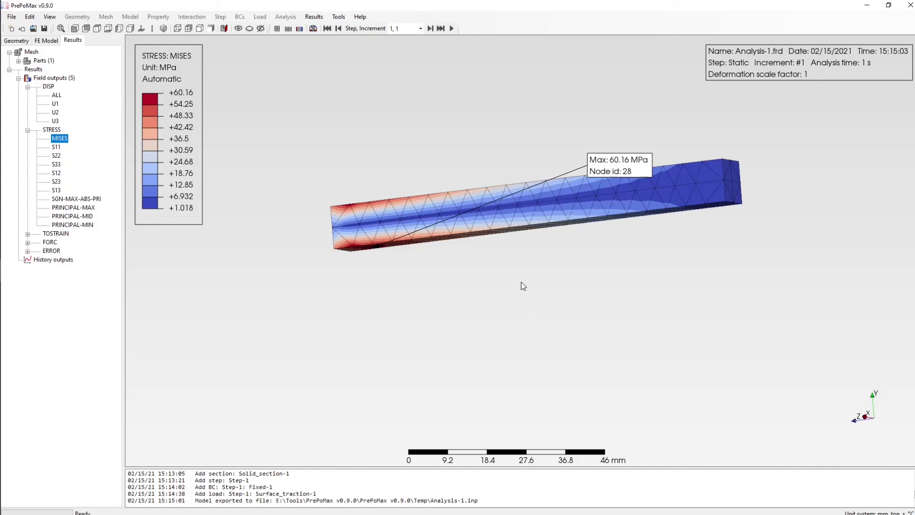
middle_drag(521, 285, 699, 338)
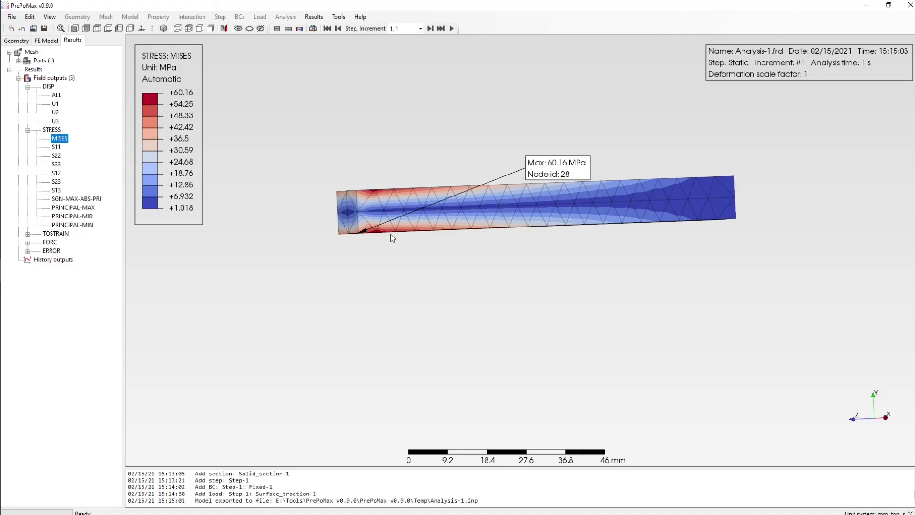